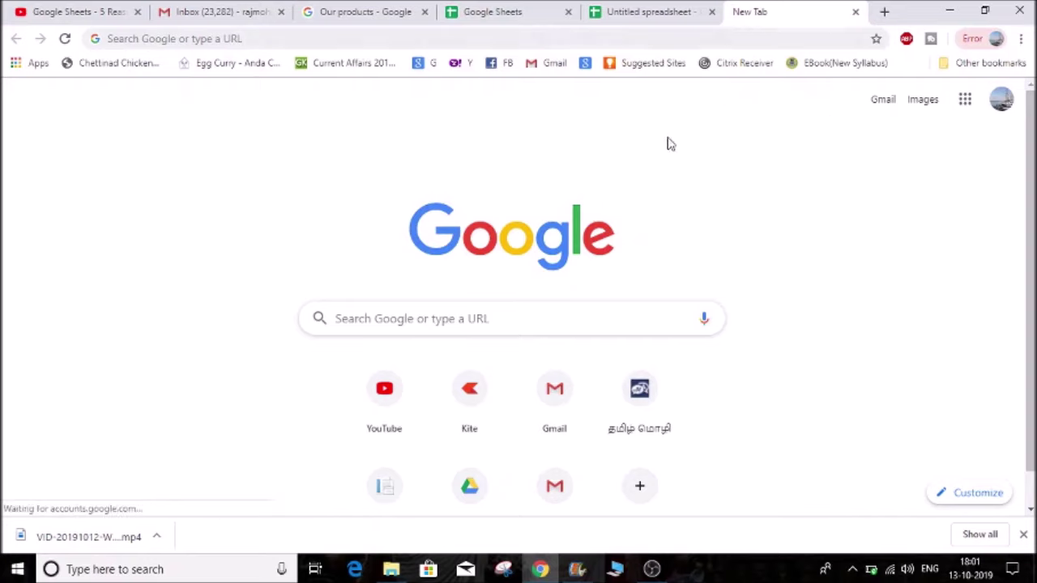
Show the Google apps list, with Drive, Gmail, Maps and Calendar, from Chrome's new tab page.
click(964, 106)
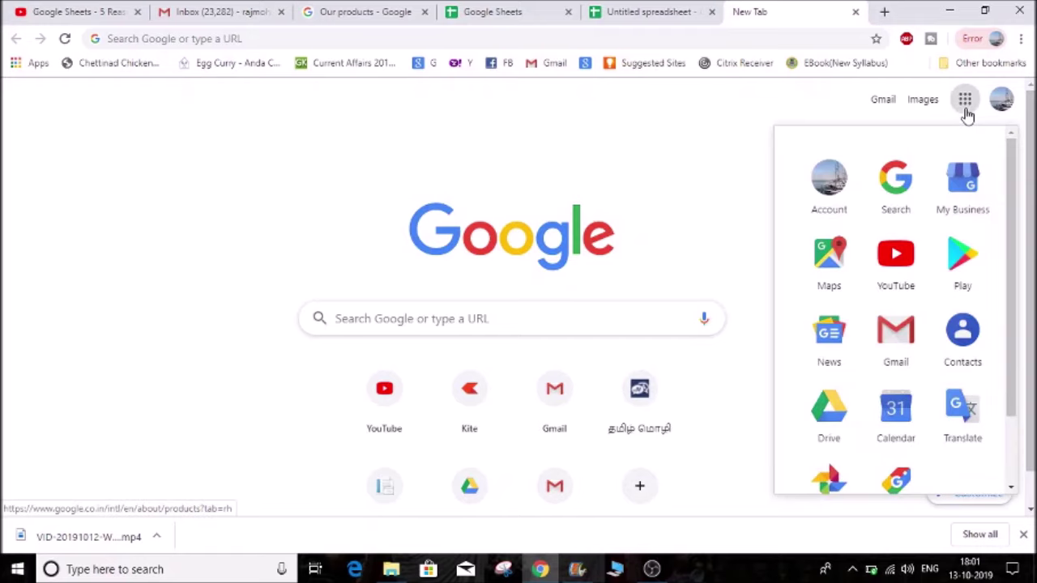
scroll(922, 298, down, 5)
scroll(922, 298, down, 1)
scroll(922, 299, up, 5)
scroll(922, 298, down, 3)
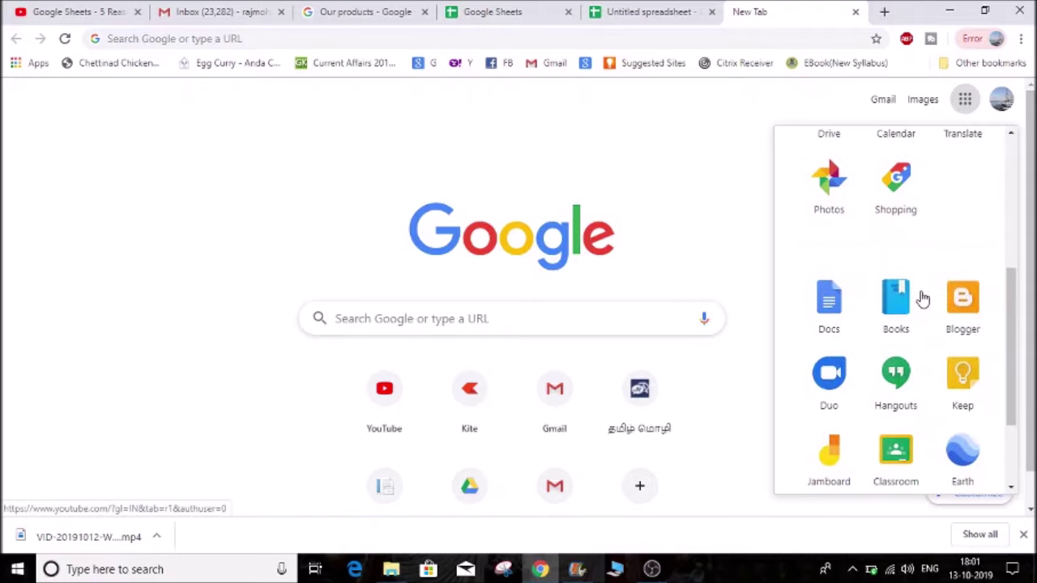
scroll(921, 296, down, 2)
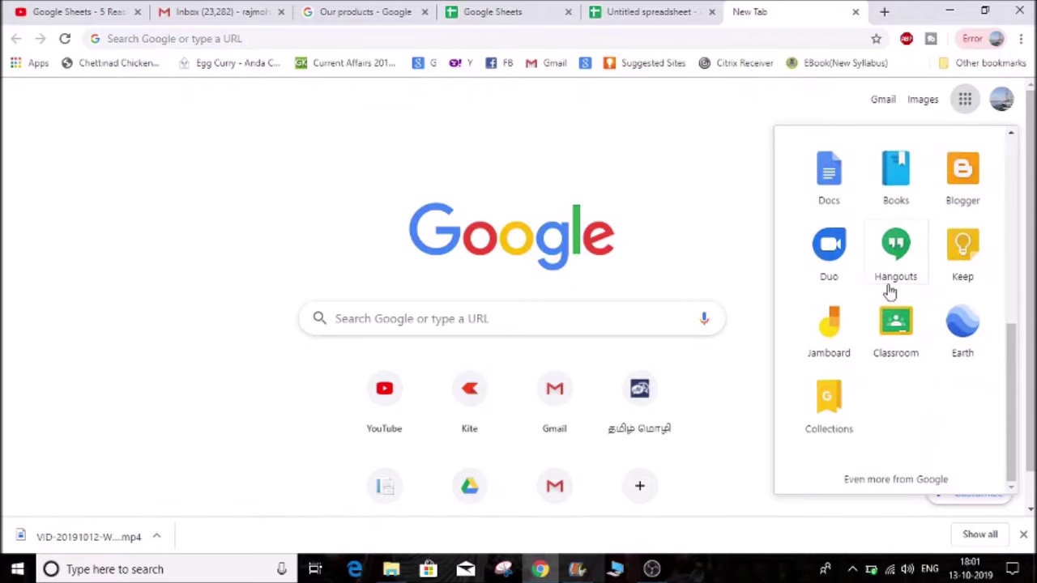
scroll(890, 290, up, 1)
scroll(890, 292, up, 4)
scroll(888, 295, down, 3)
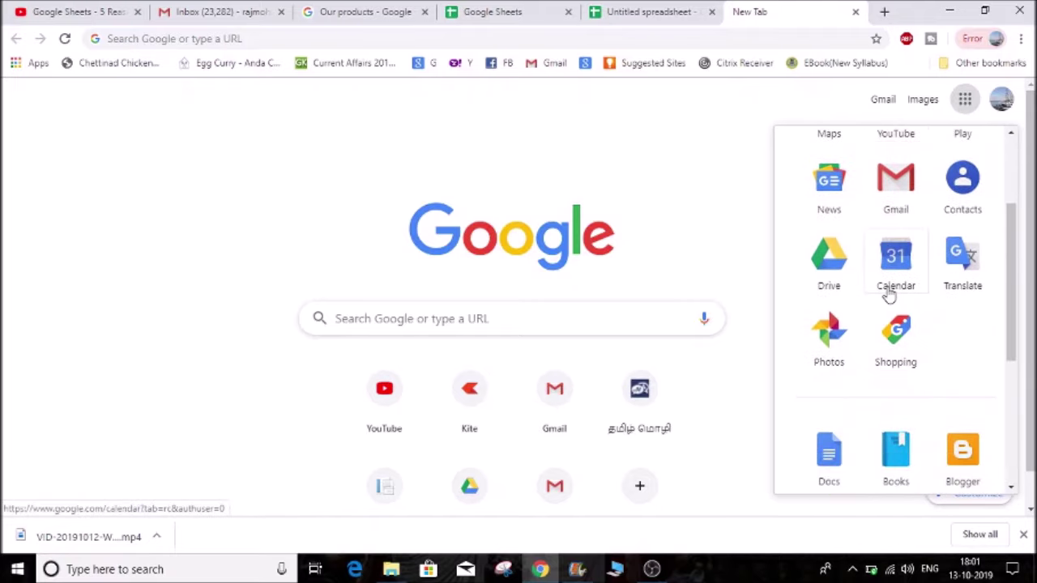
scroll(889, 295, down, 3)
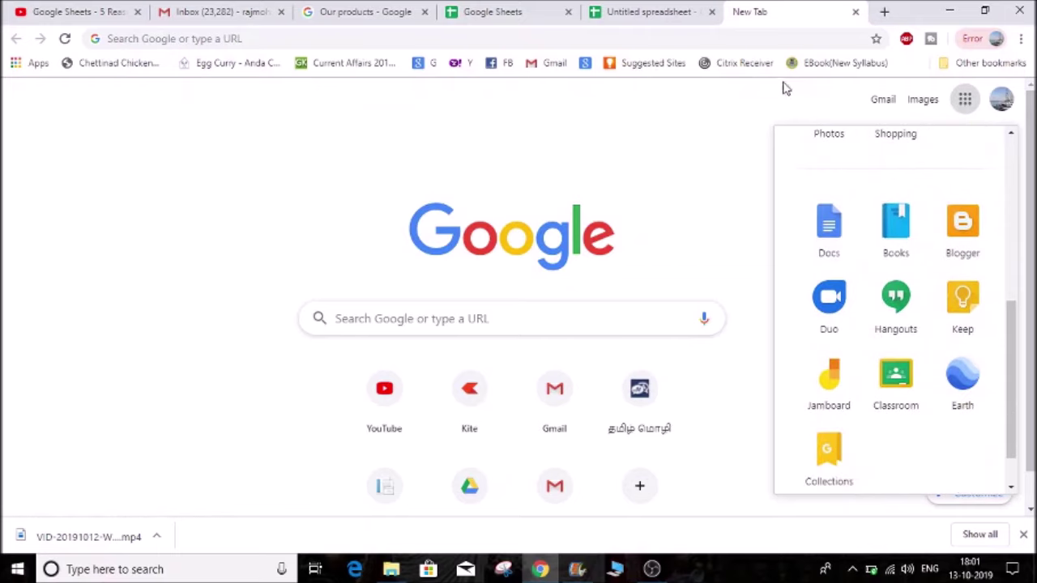
scroll(944, 373, down, 1)
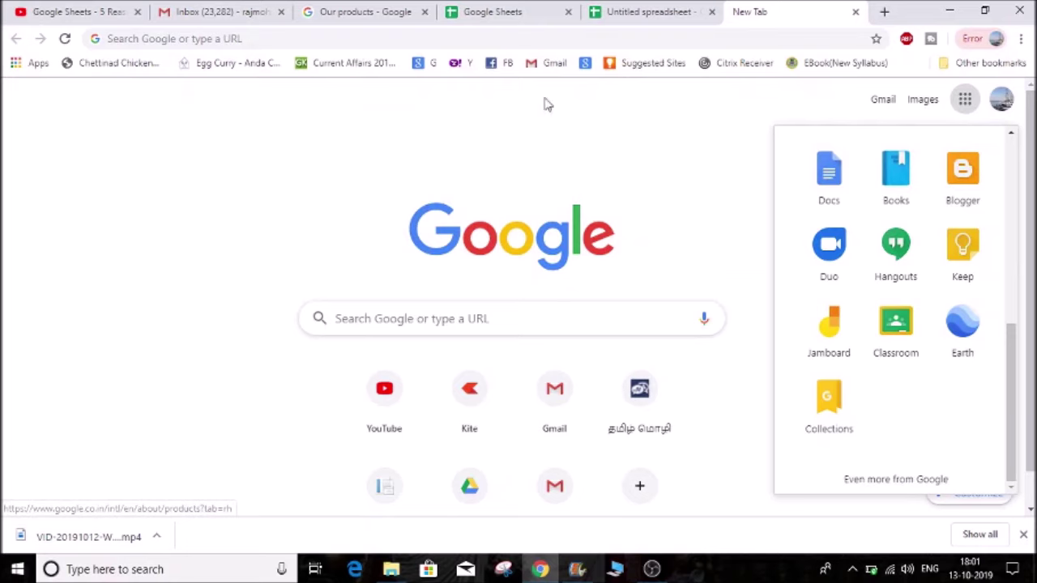
Switch to the Google products page, close its page search, and browse the product list.
click(366, 15)
scroll(520, 288, up, 3)
scroll(520, 288, up, 3)
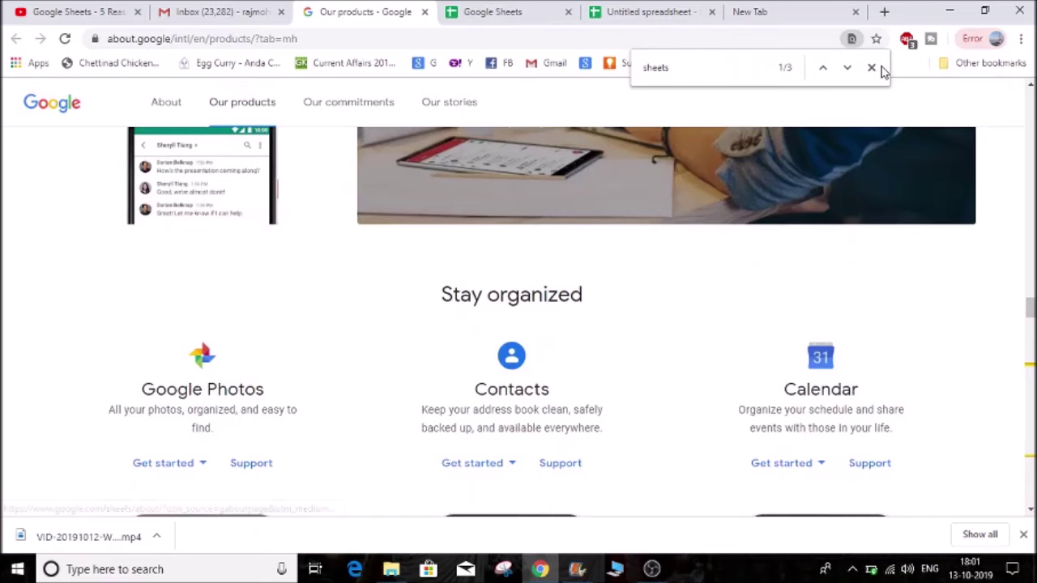
click(871, 67)
scroll(748, 316, down, 5)
scroll(749, 313, up, 5)
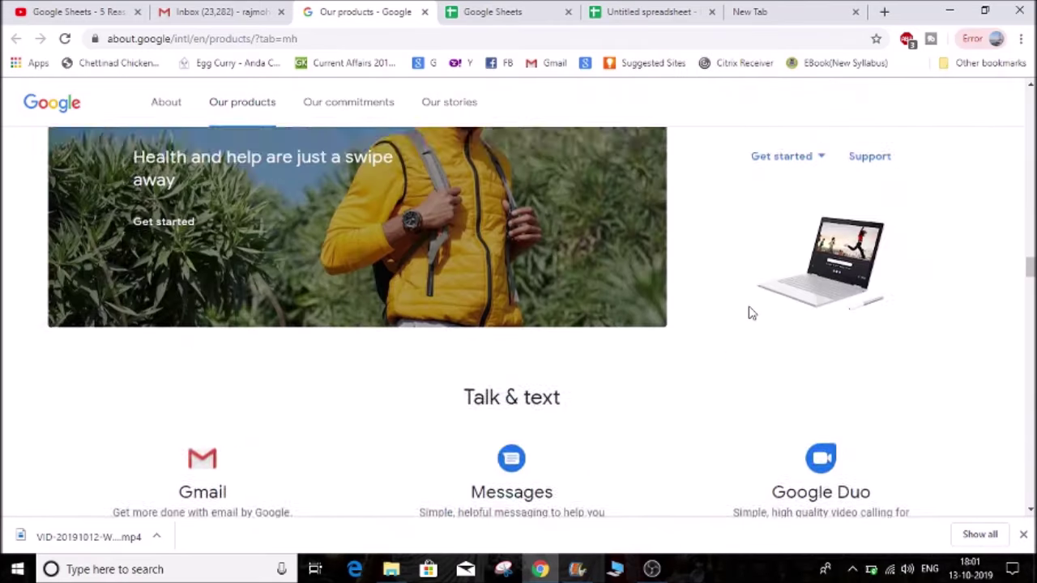
scroll(750, 312, down, 5)
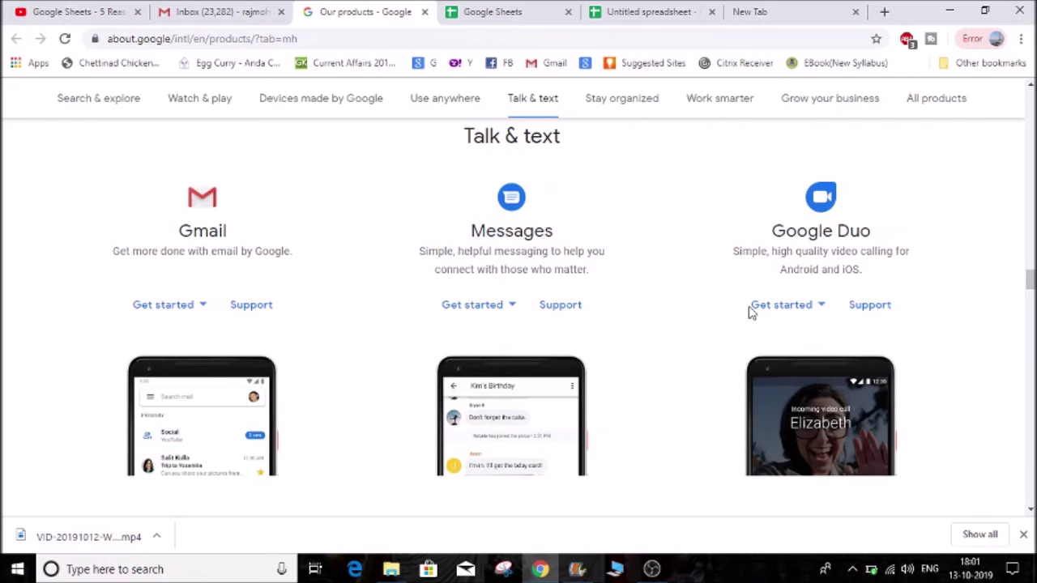
scroll(696, 304, down, 1)
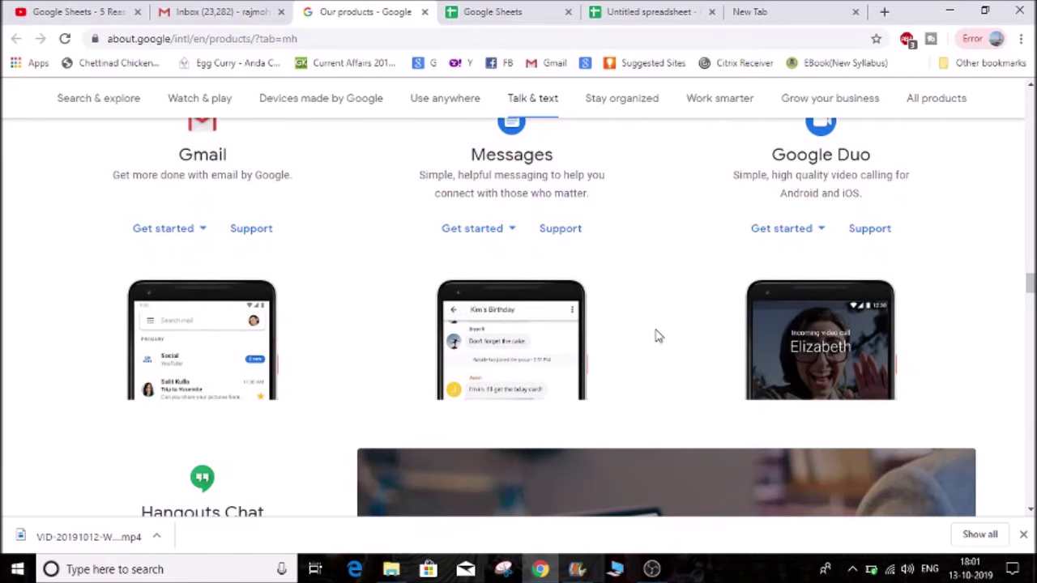
Find 'sheet' on the page, expand Sheets' Get started options, and reach the Sheets home page.
key(ctrl+f)
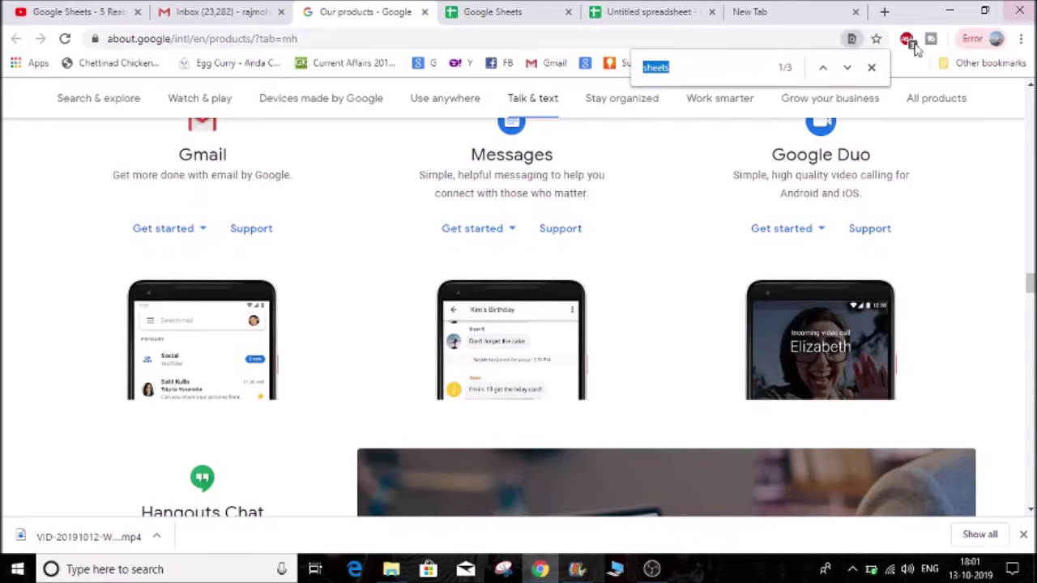
click(733, 65)
key(Return)
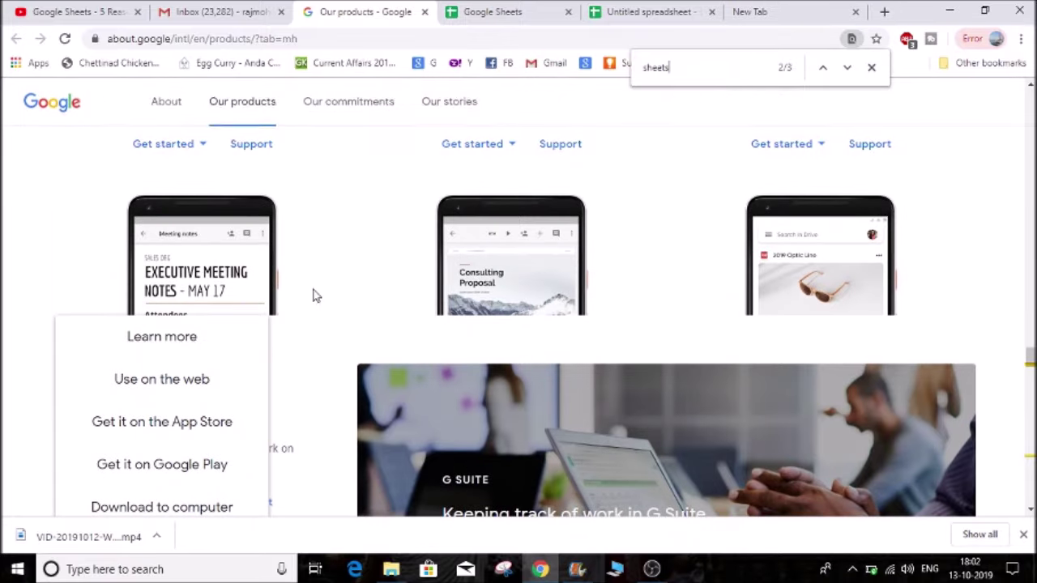
scroll(315, 296, down, 3)
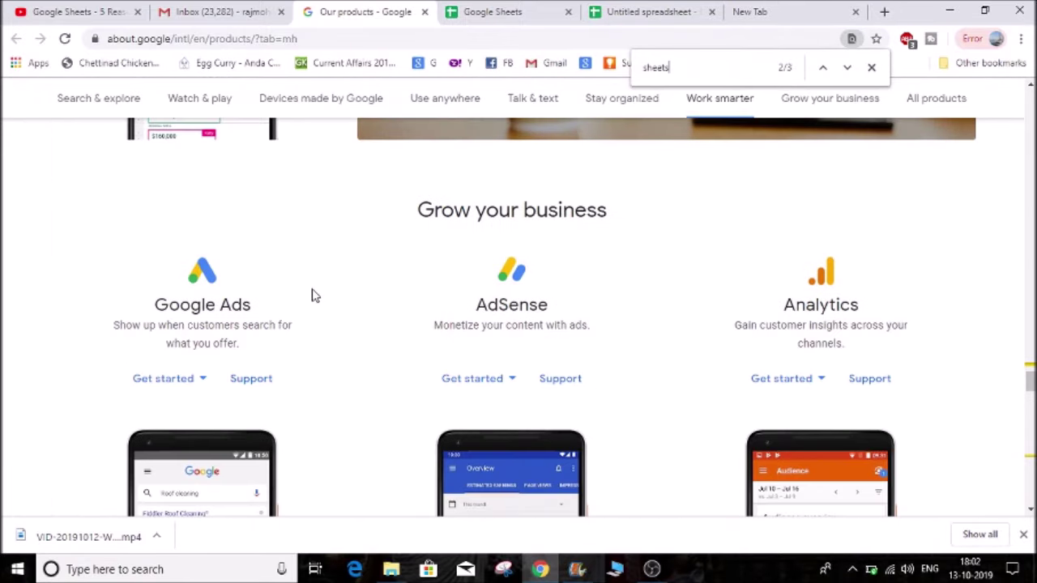
key(BackSpace)
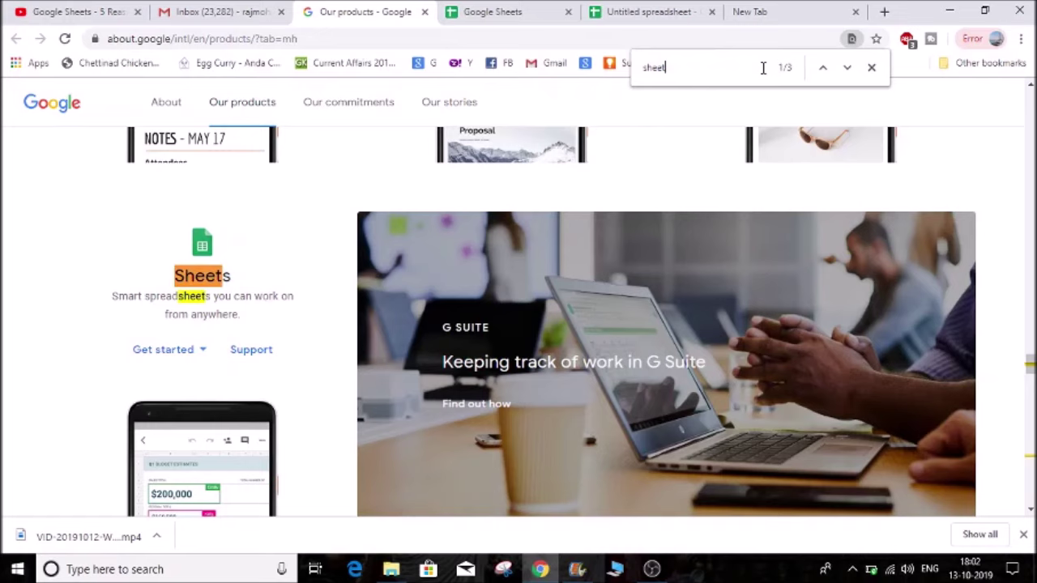
scroll(308, 281, up, 2)
scroll(308, 280, down, 2)
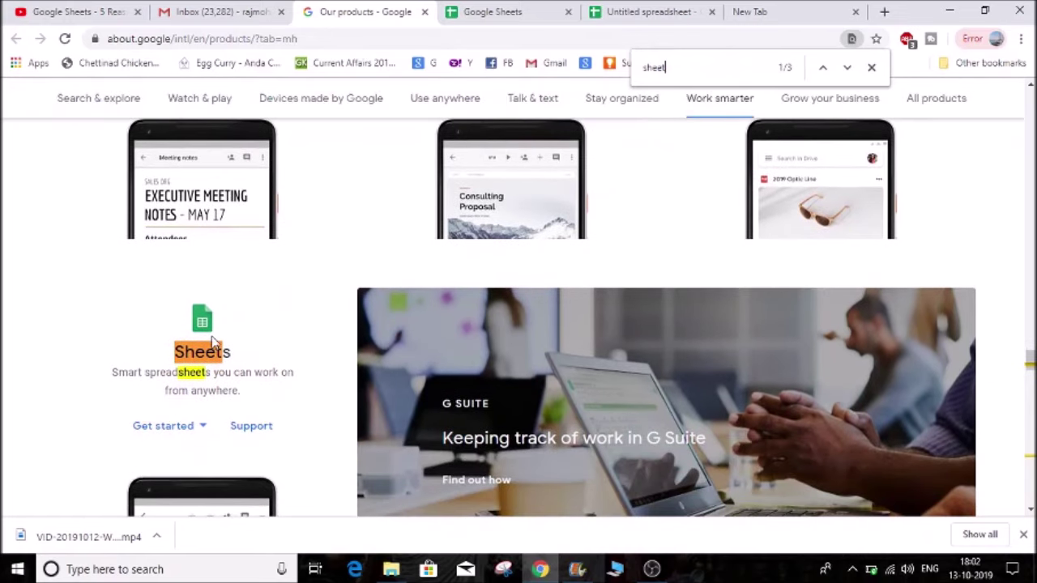
click(202, 427)
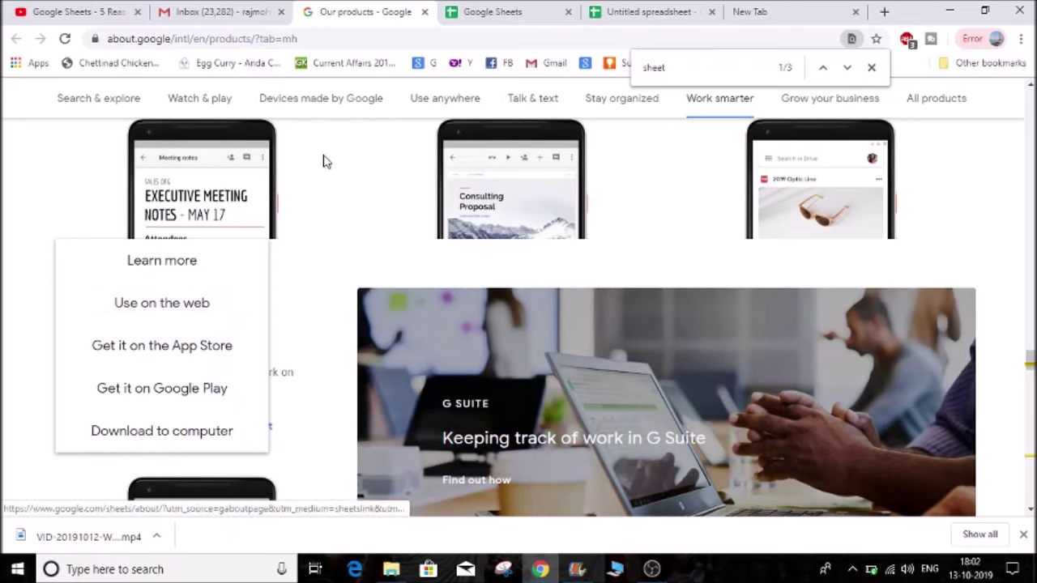
click(466, 14)
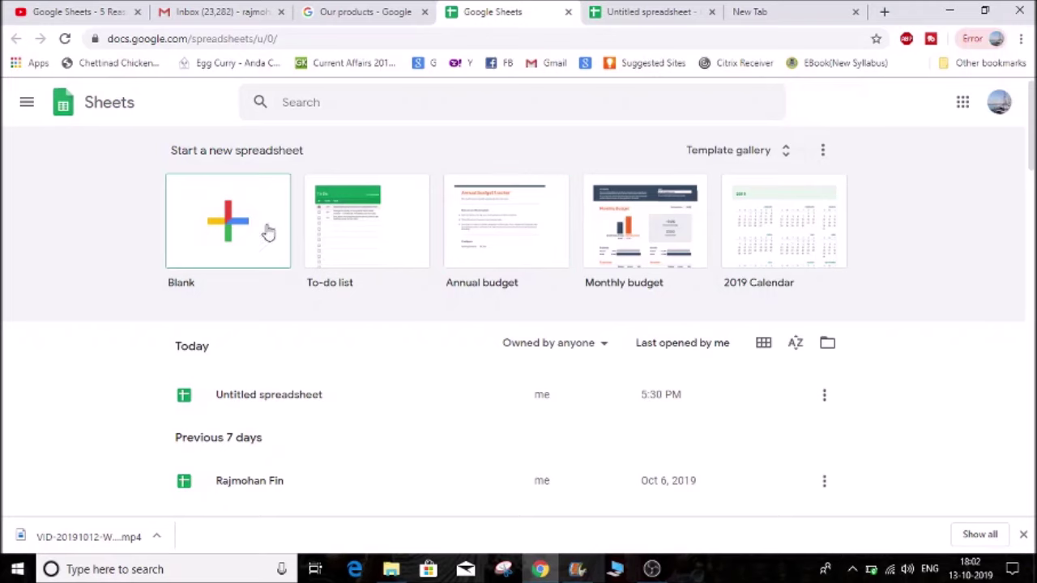
Switch to the Untitled spreadsheet and select a few cells, ending on the Free entry in C2.
click(677, 9)
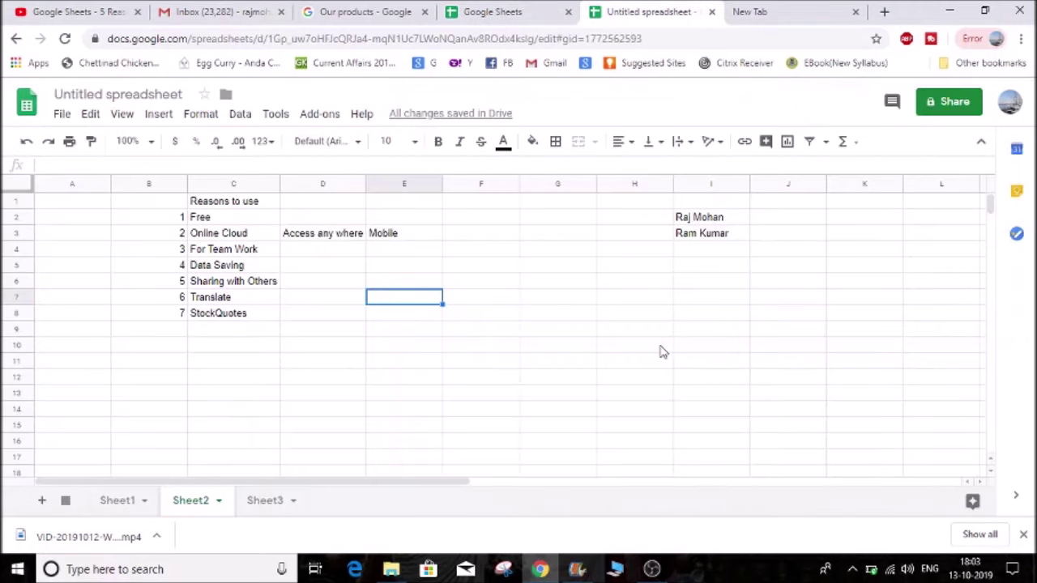
click(290, 348)
click(401, 328)
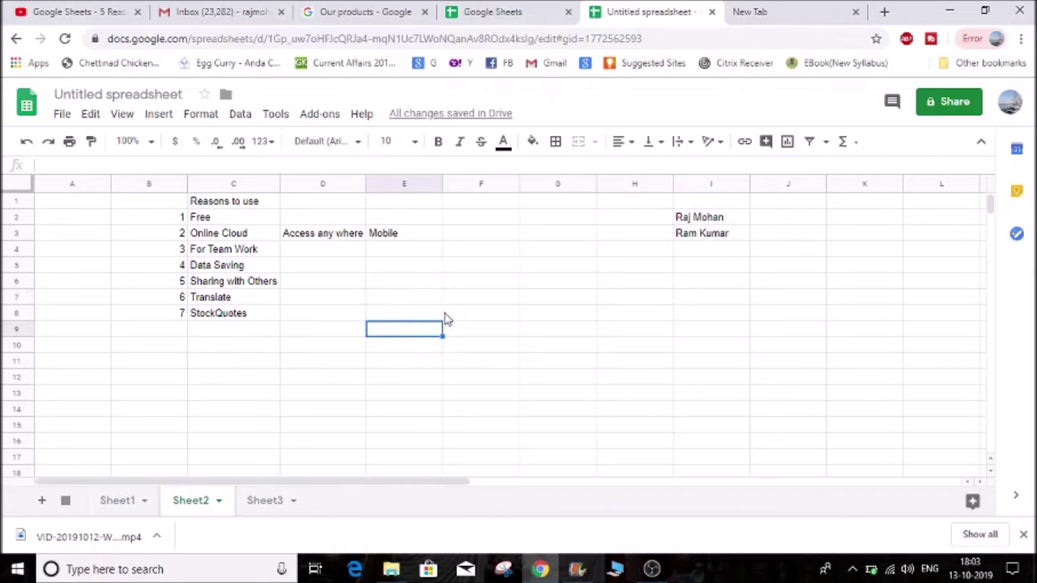
click(537, 299)
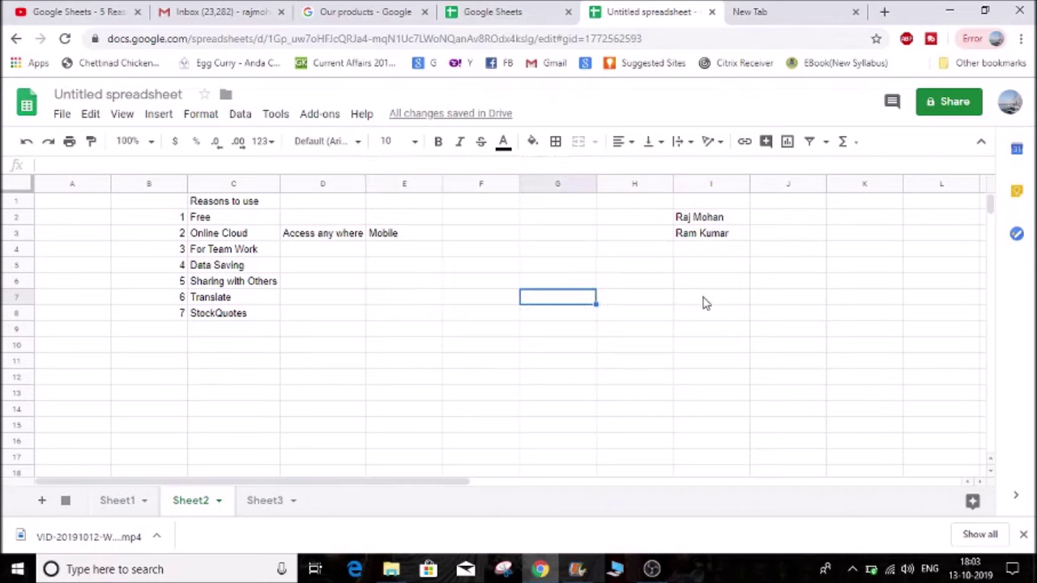
click(201, 221)
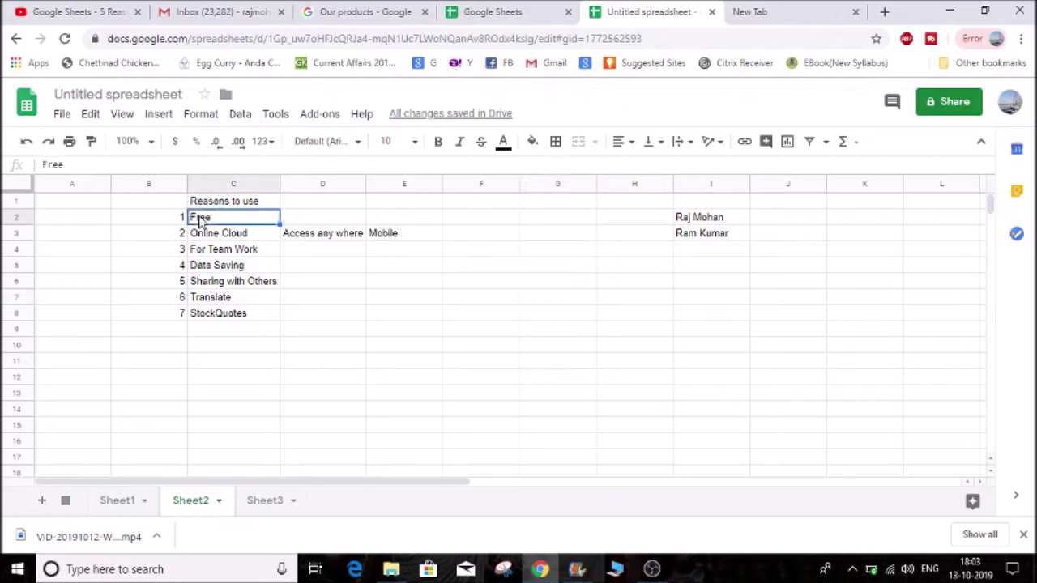
click(250, 205)
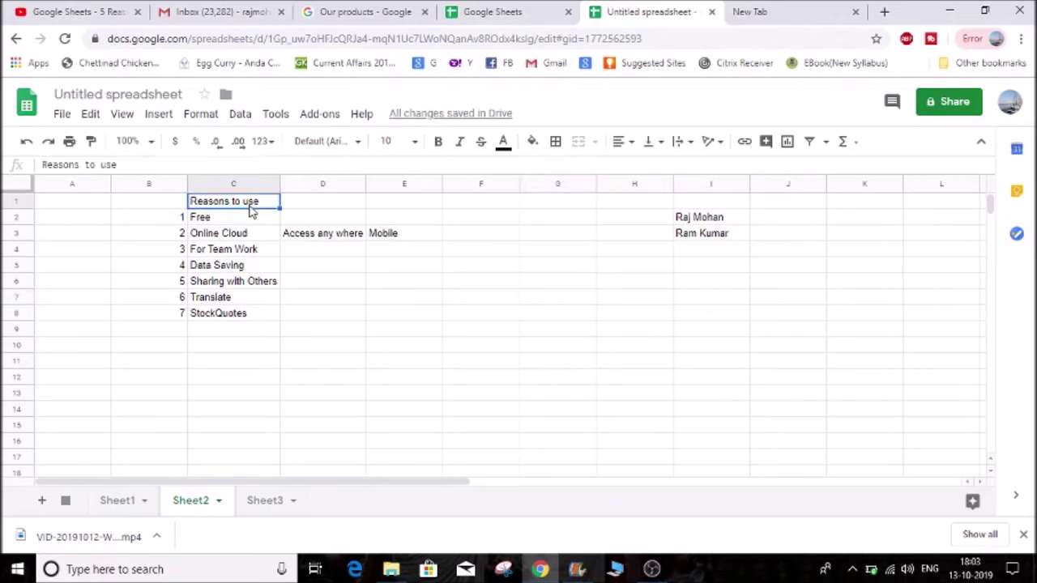
click(344, 271)
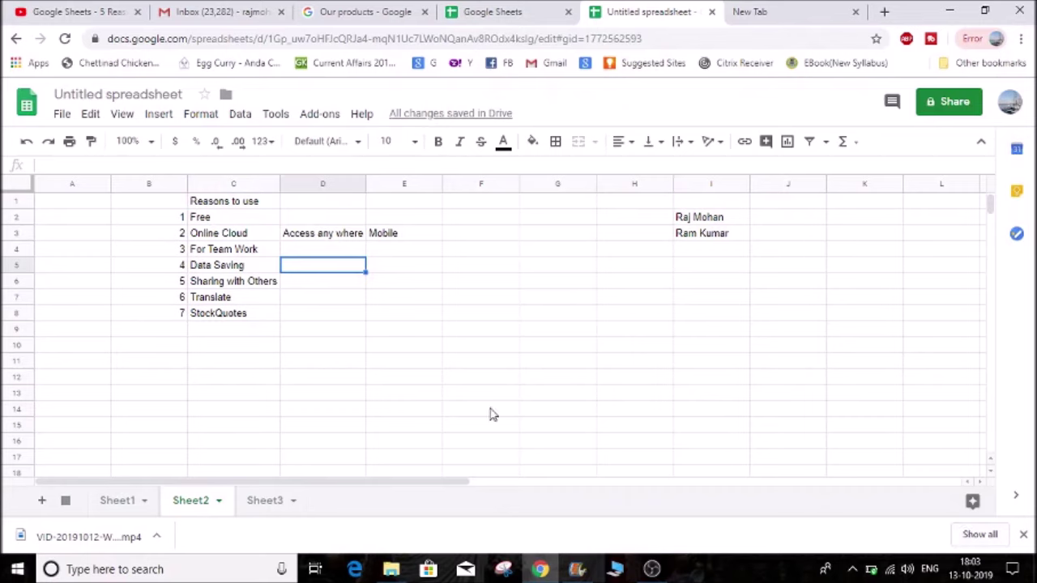
click(254, 209)
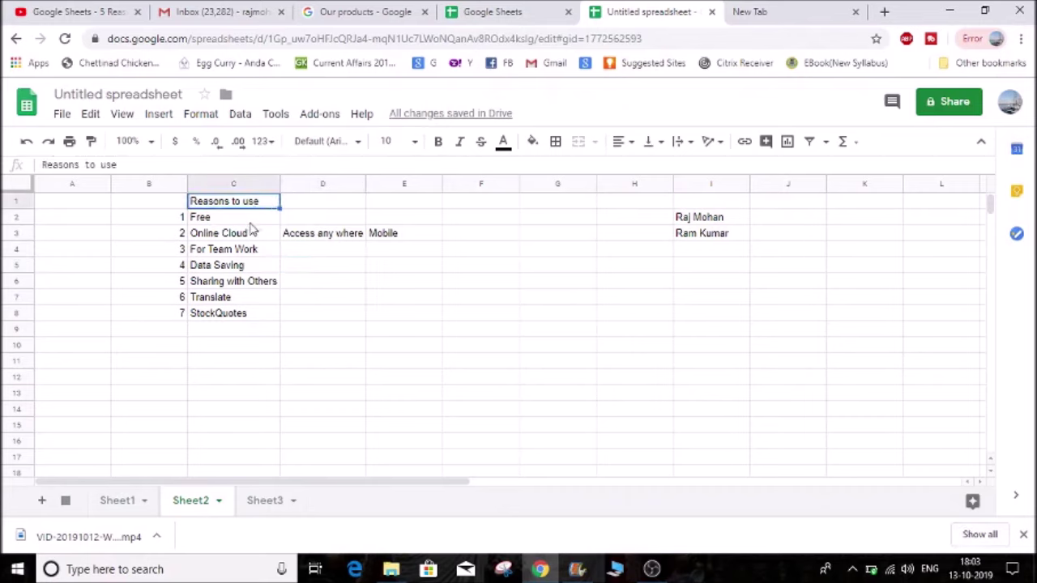
click(251, 227)
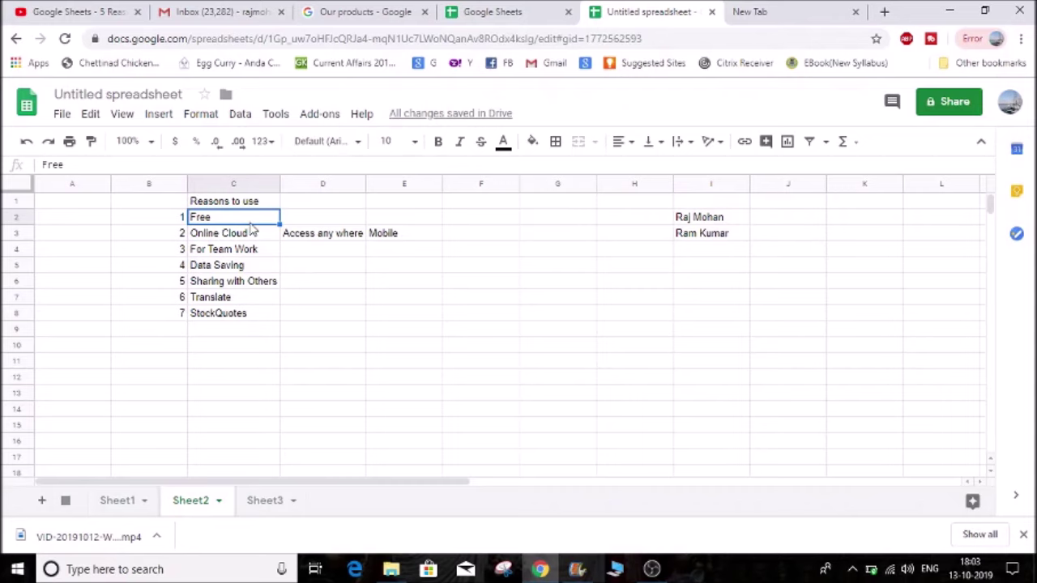
click(251, 230)
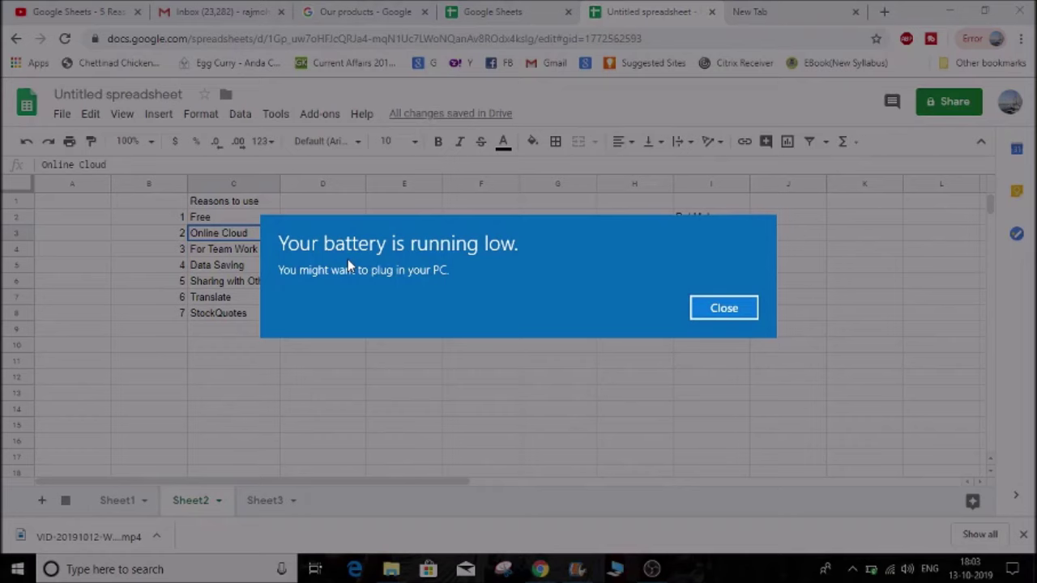
click(696, 318)
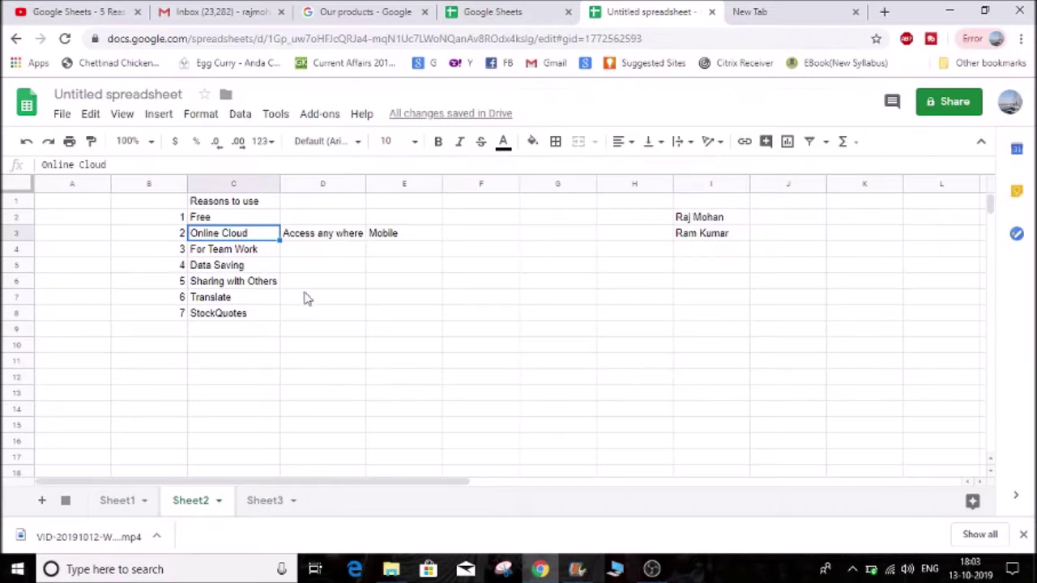
click(325, 241)
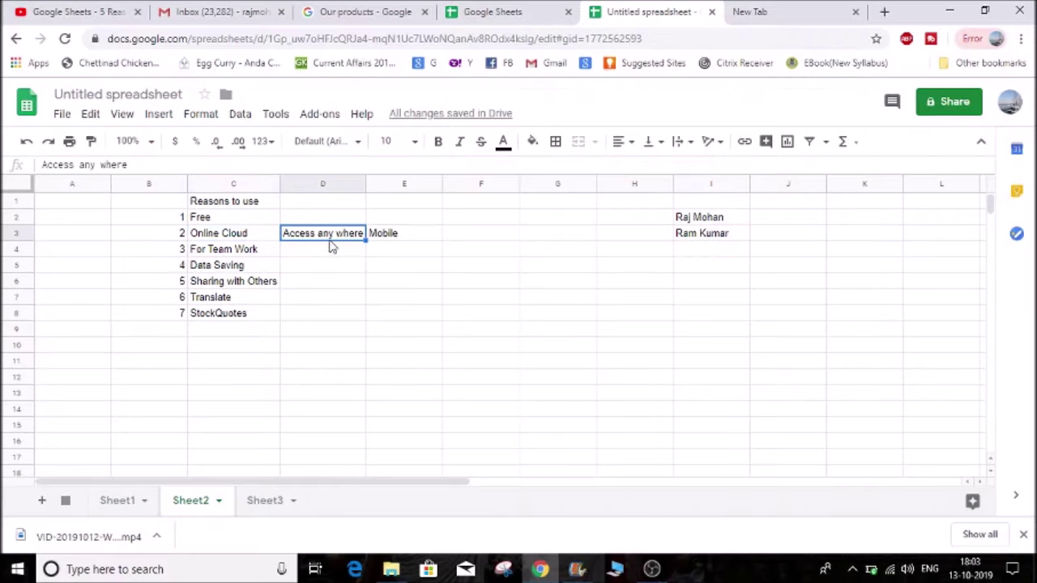
click(399, 241)
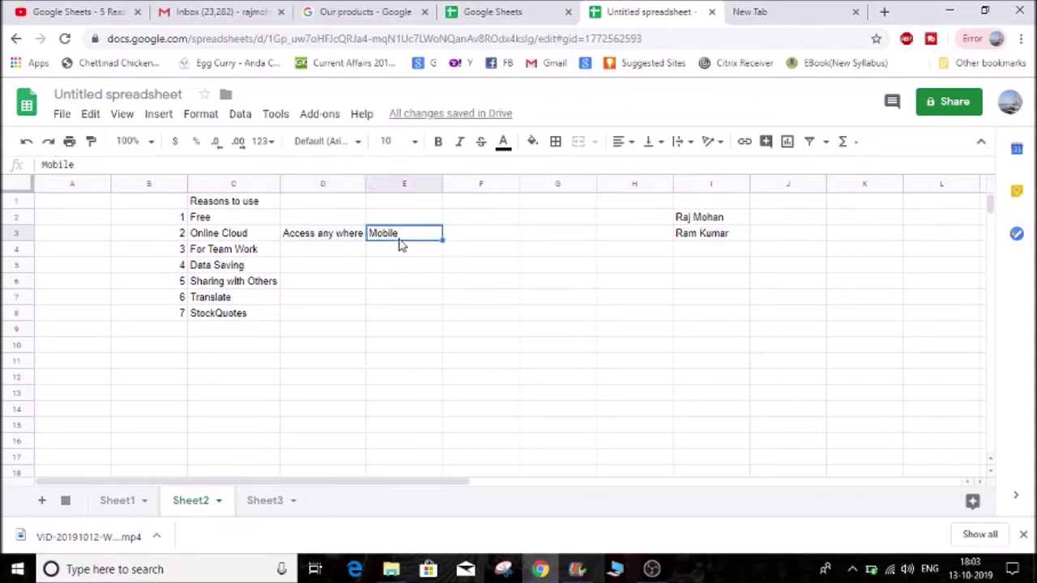
click(228, 253)
click(308, 252)
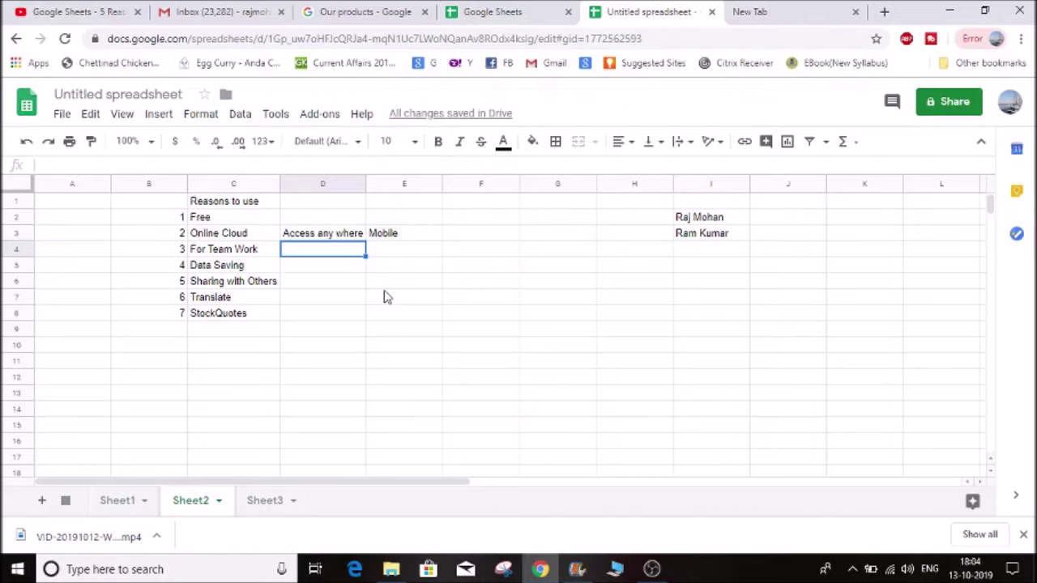
click(403, 256)
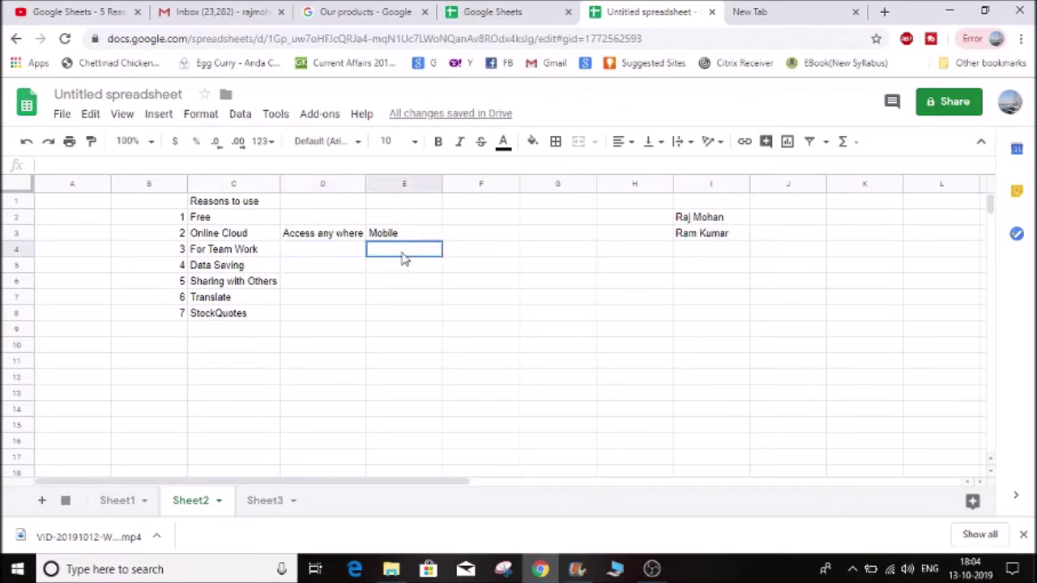
click(336, 254)
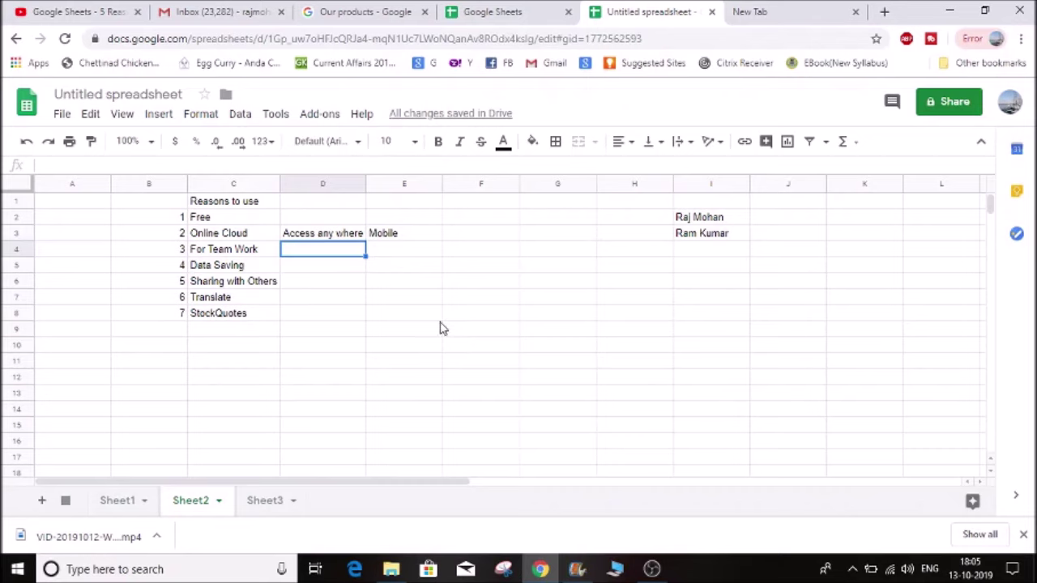
click(235, 269)
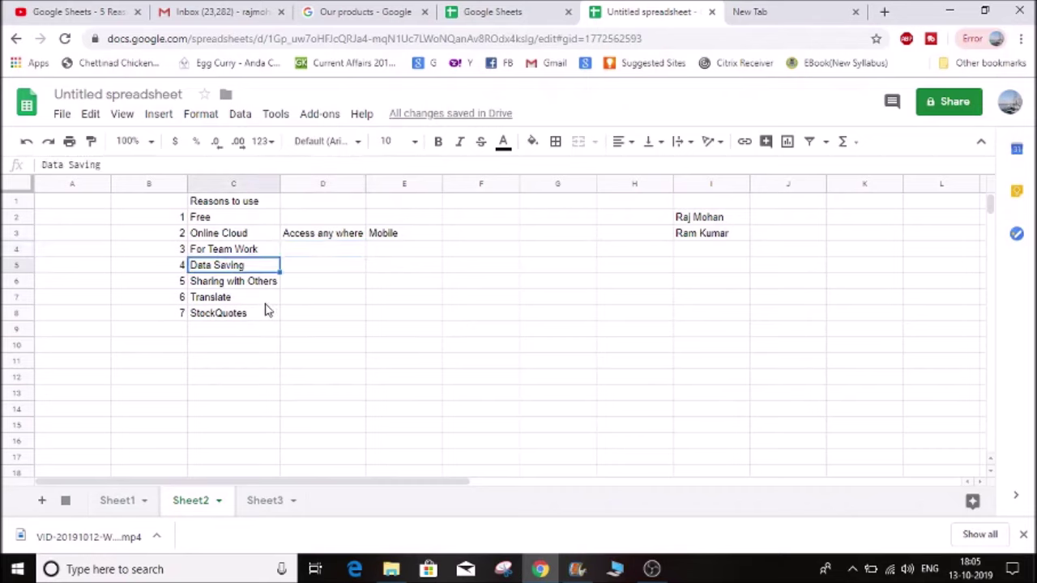
click(294, 269)
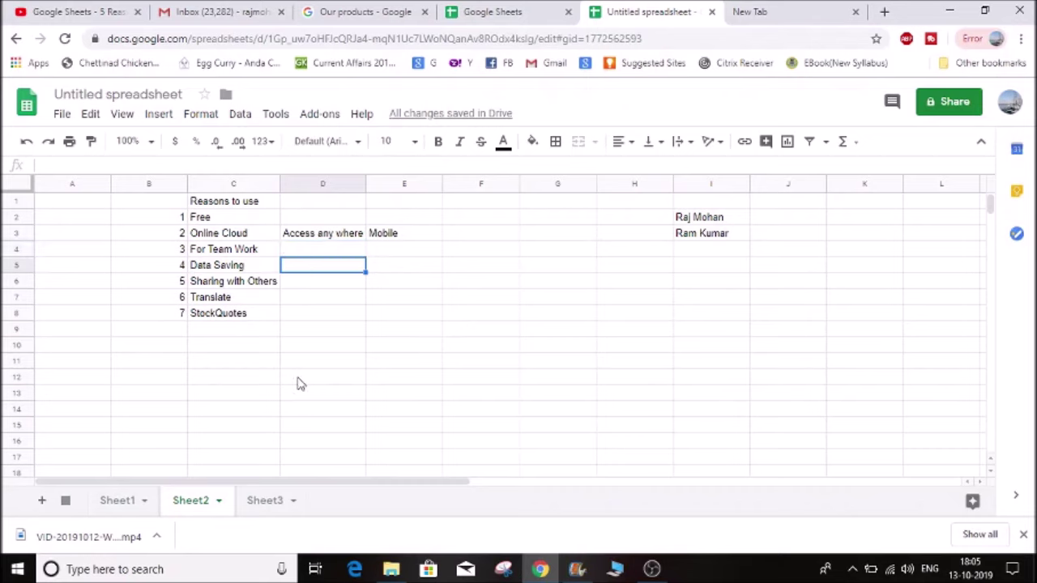
click(322, 251)
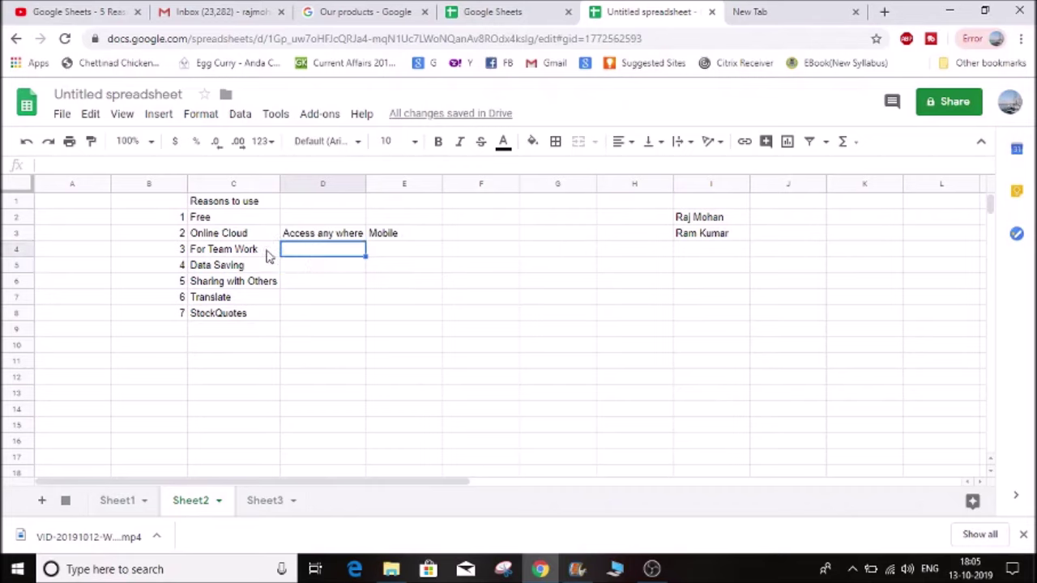
click(239, 251)
click(299, 257)
click(260, 252)
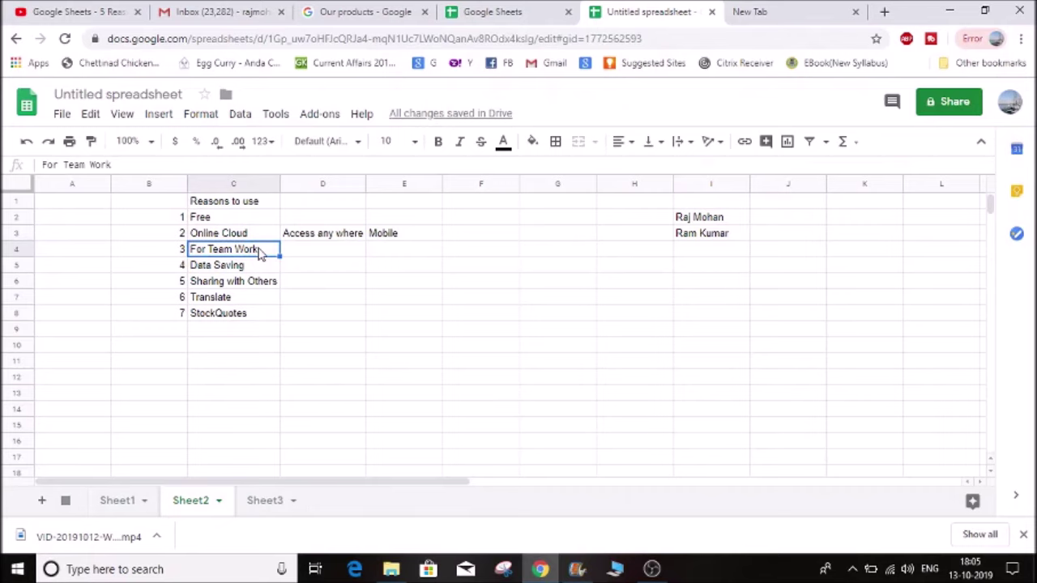
click(309, 252)
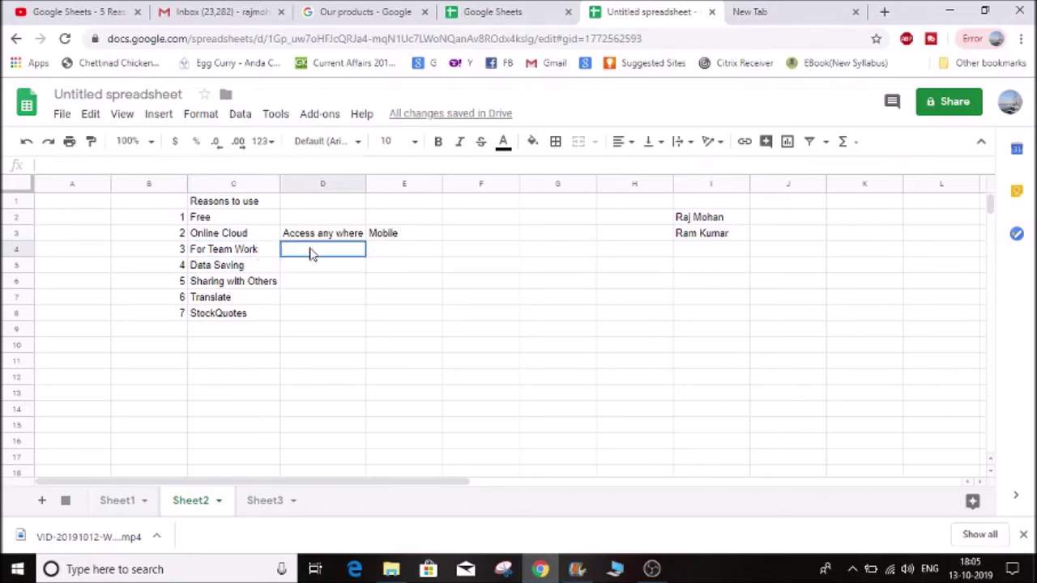
click(232, 255)
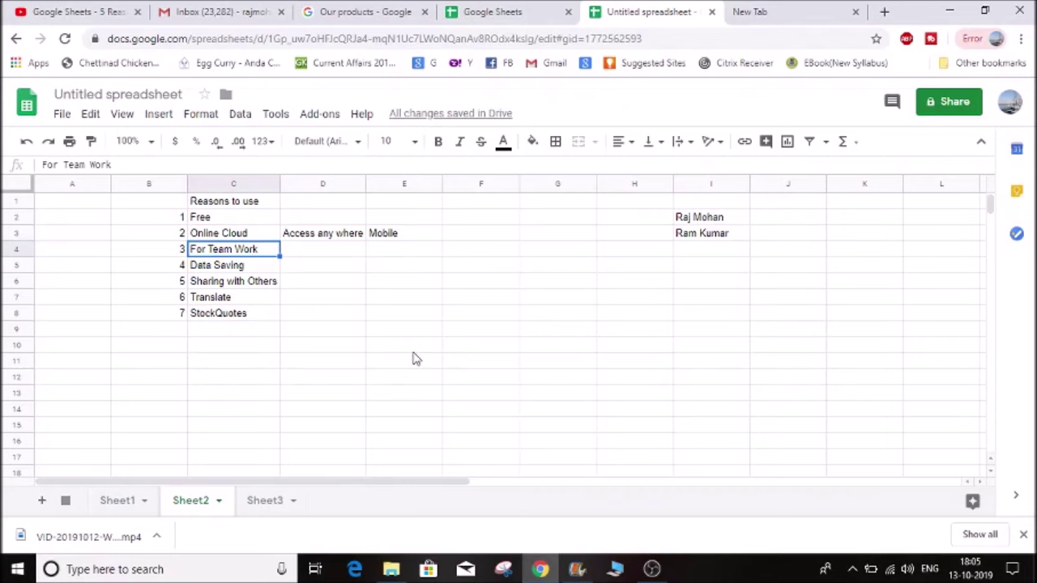
click(215, 271)
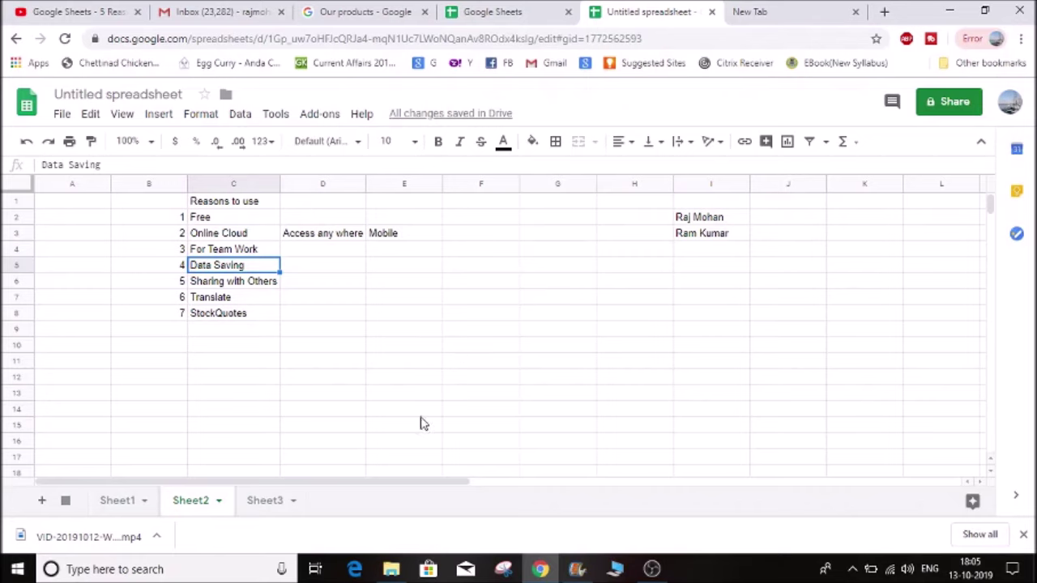
click(227, 289)
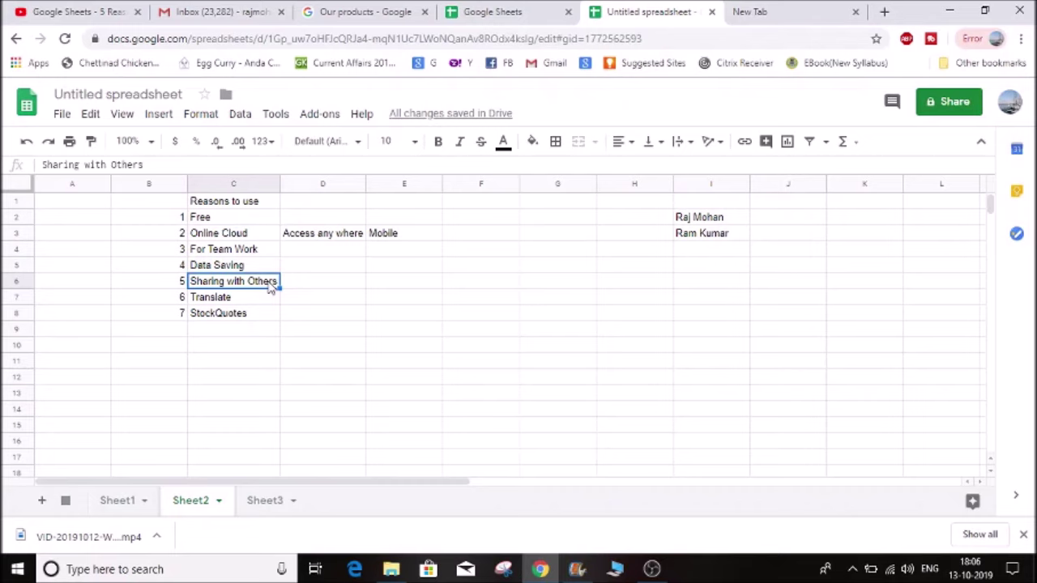
click(259, 301)
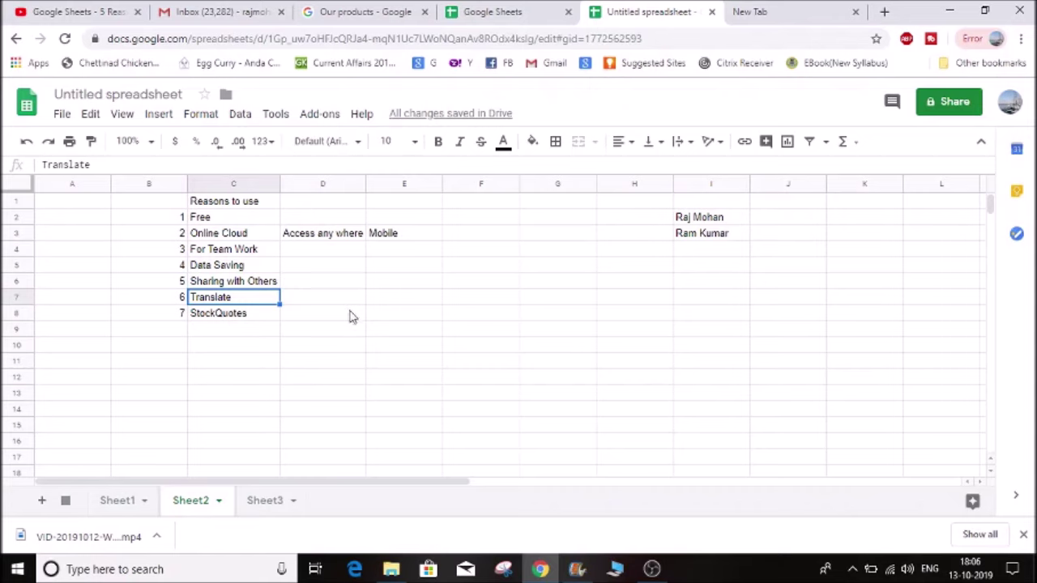
click(232, 330)
click(236, 299)
click(248, 317)
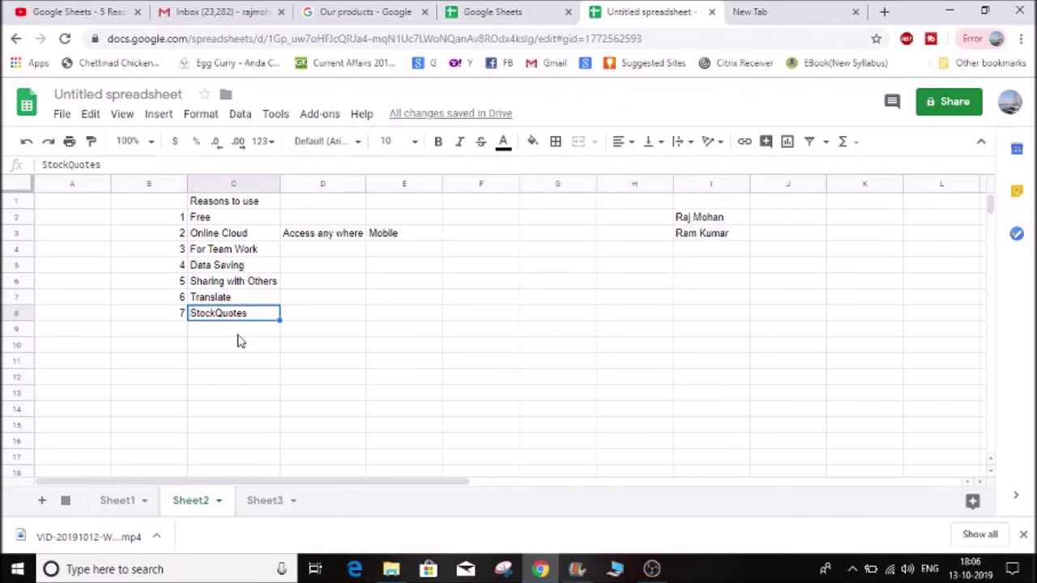
click(305, 309)
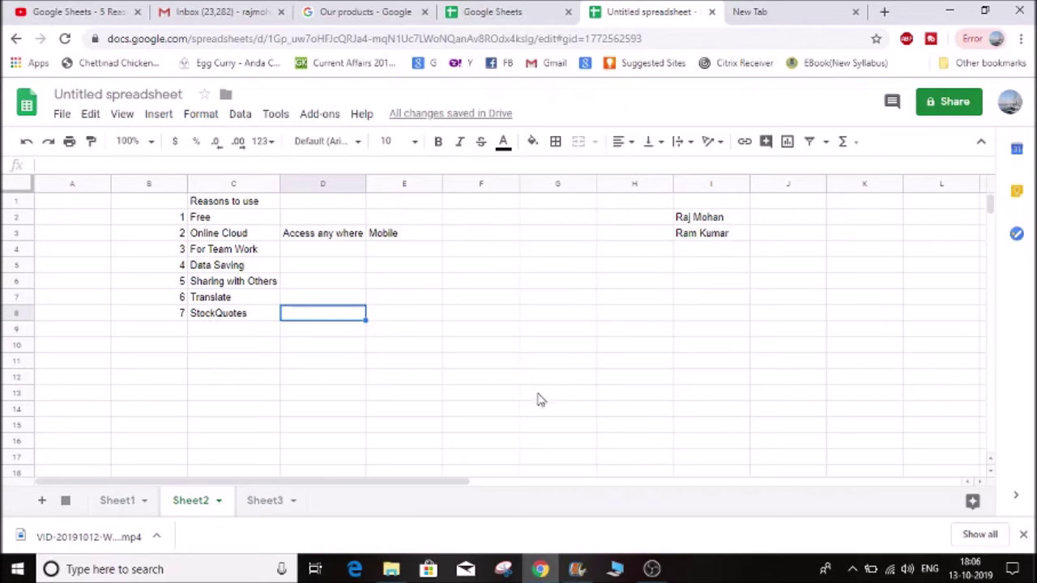
click(78, 249)
click(73, 202)
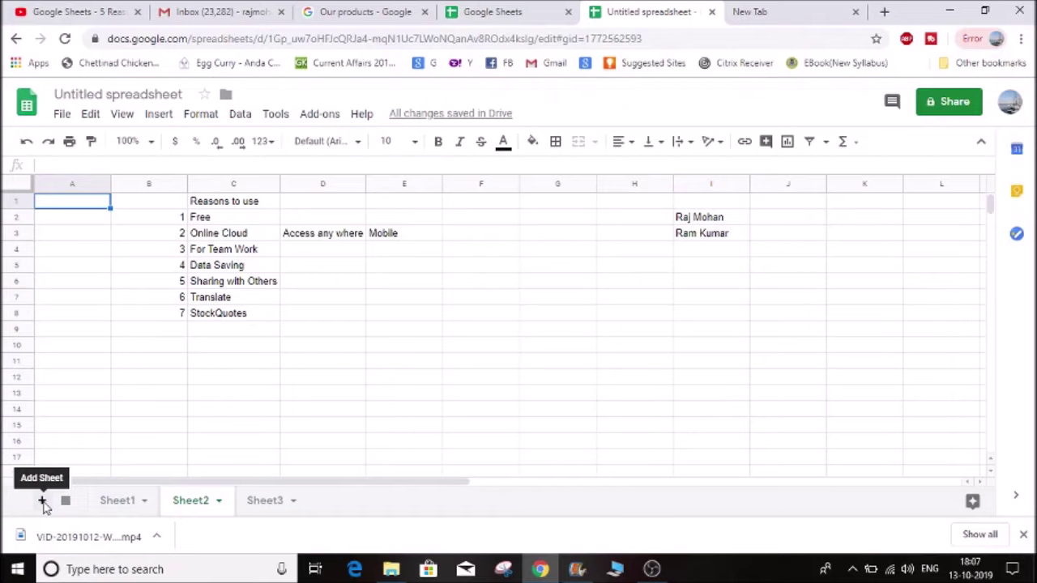
Add a new Sheet4, switch to it, and enter a test 1 in E4.
click(42, 501)
click(270, 507)
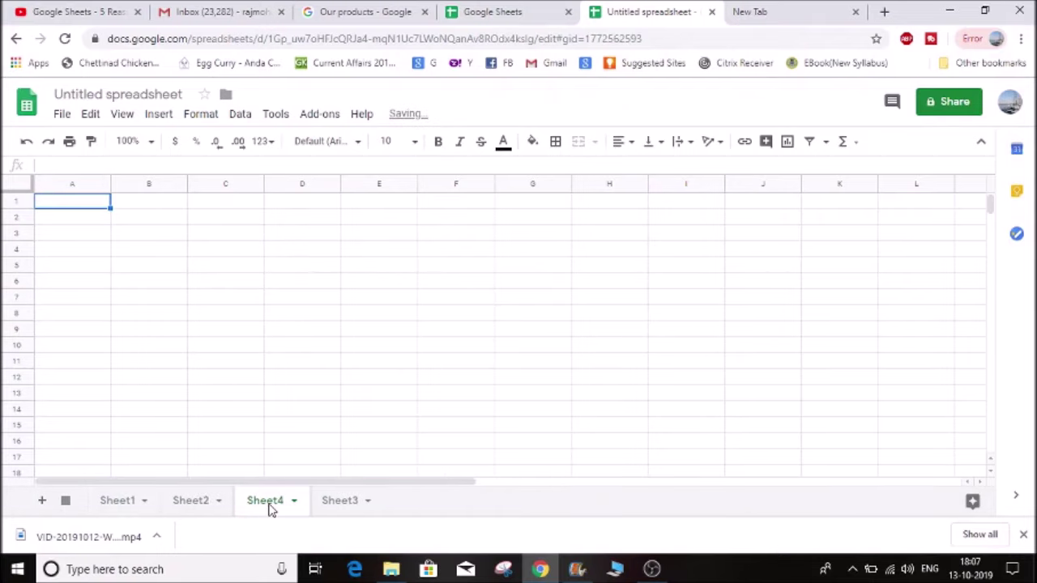
click(414, 251)
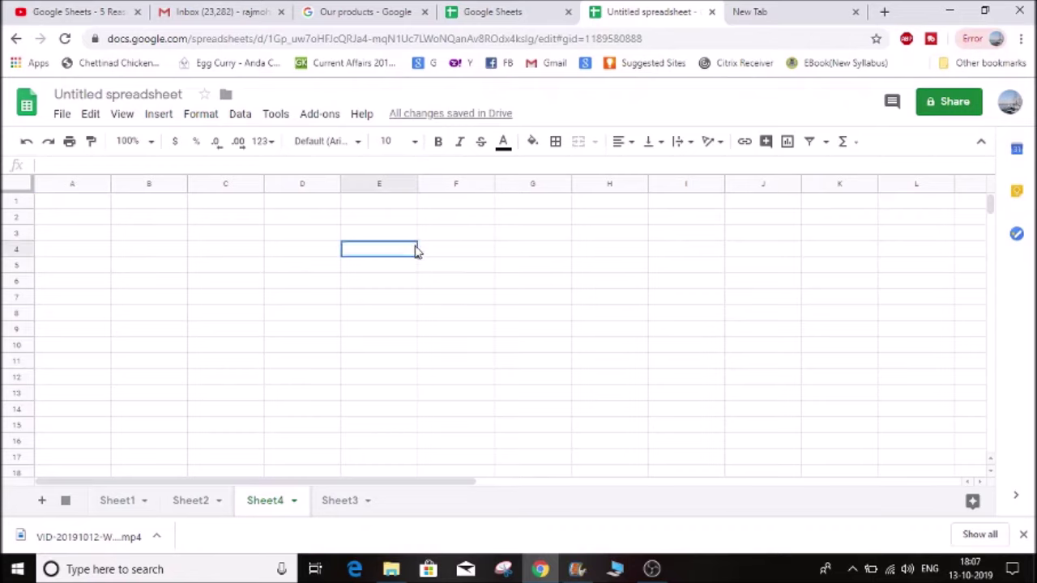
text(1)
key(Return)
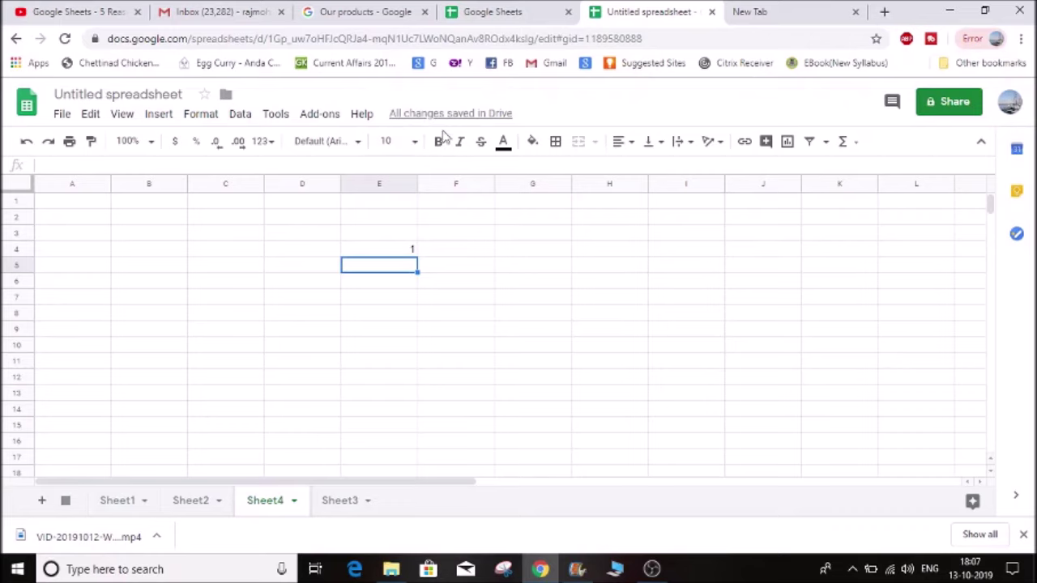
Undo the test 1 in E4 so Sheet4 is blank again.
click(377, 254)
click(410, 205)
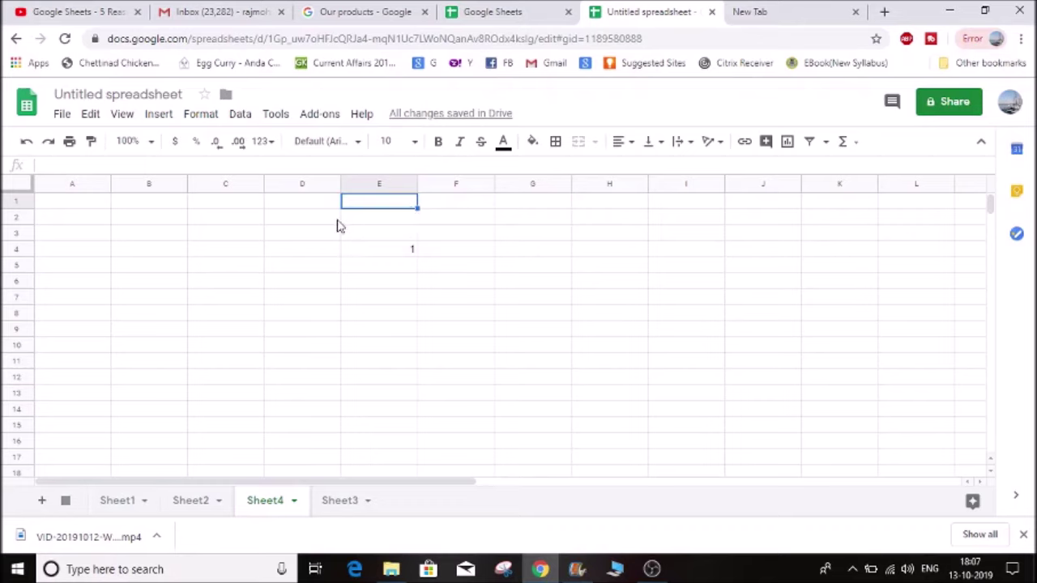
click(369, 245)
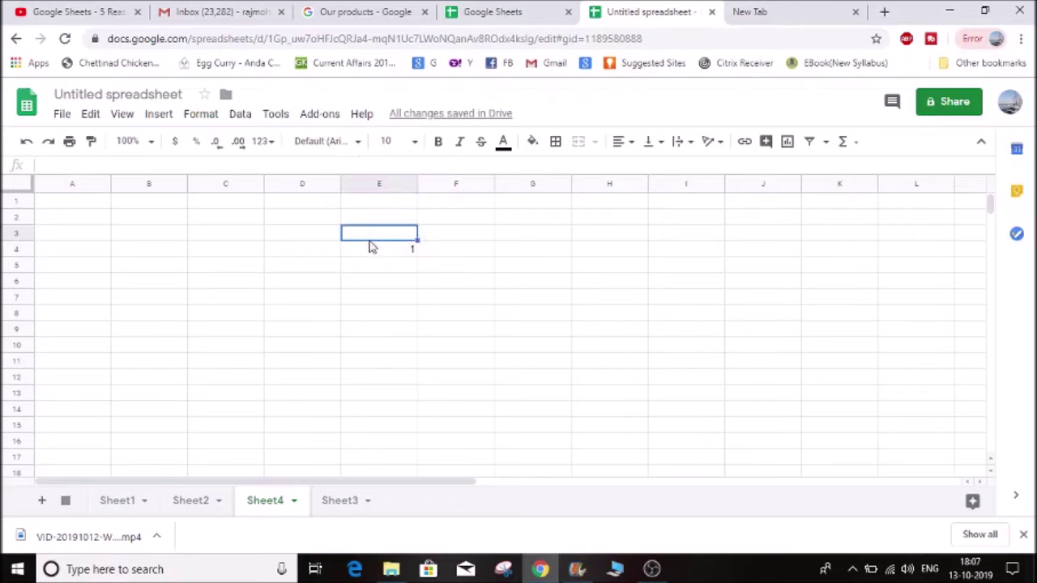
click(28, 143)
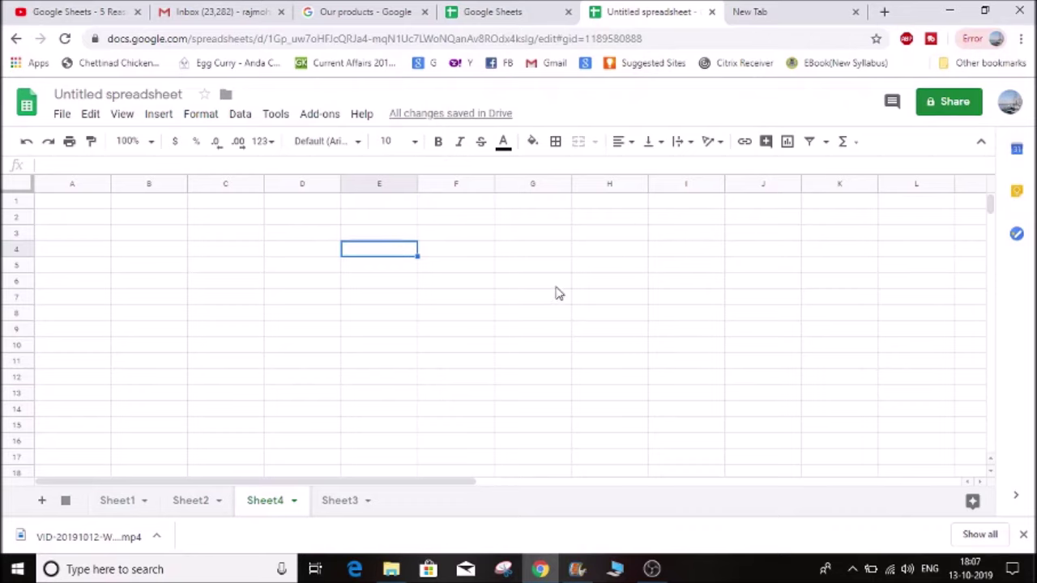
click(182, 254)
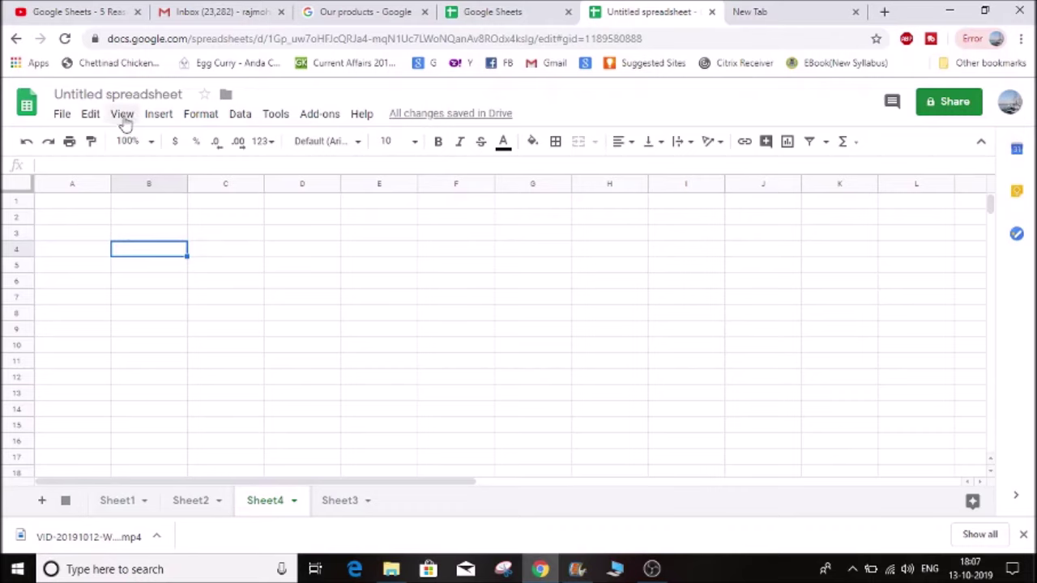
click(303, 224)
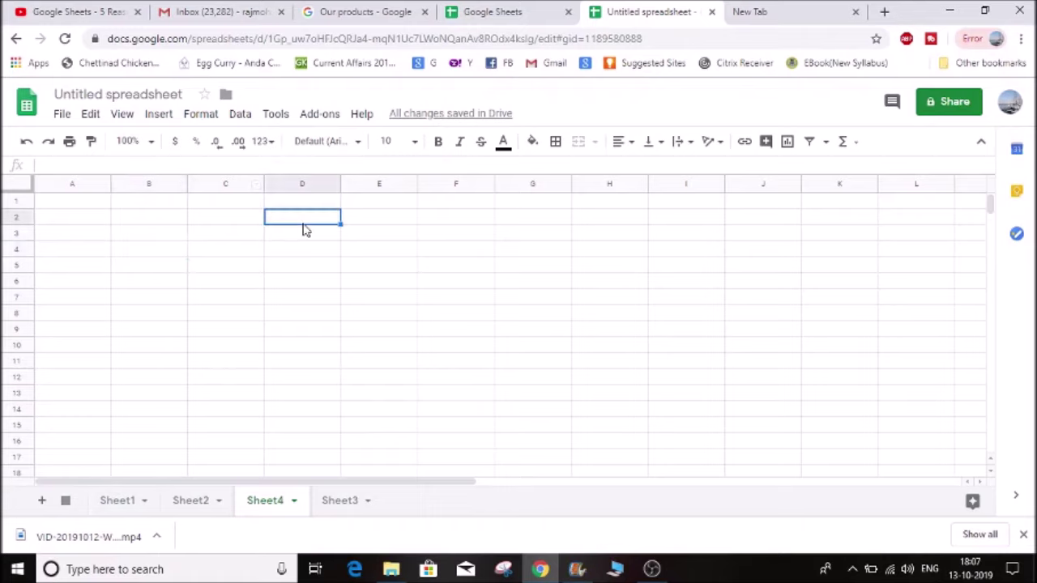
text(=)
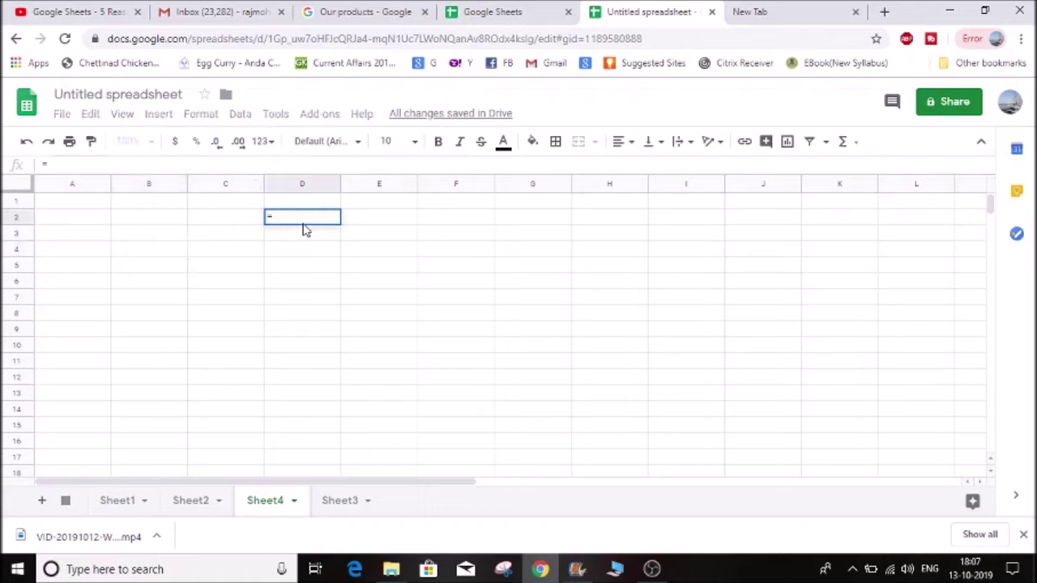
text(vl)
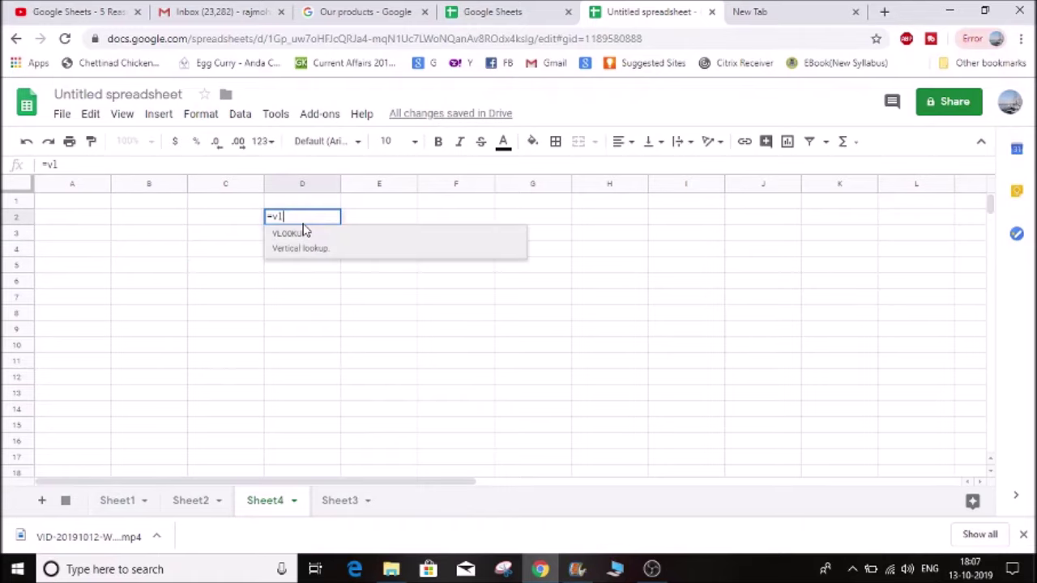
key(Escape)
click(292, 281)
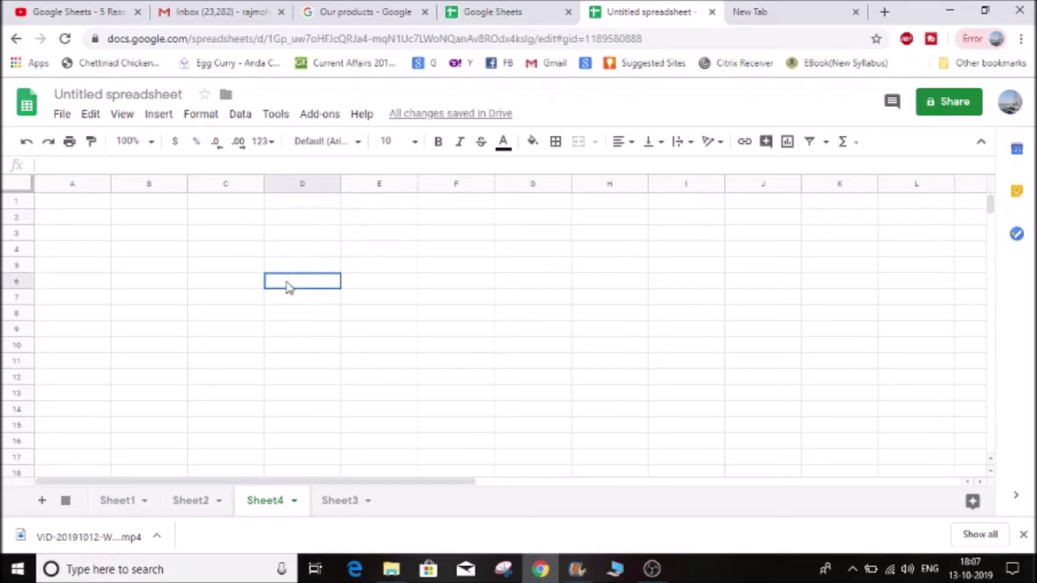
text(100)
key(Tab)
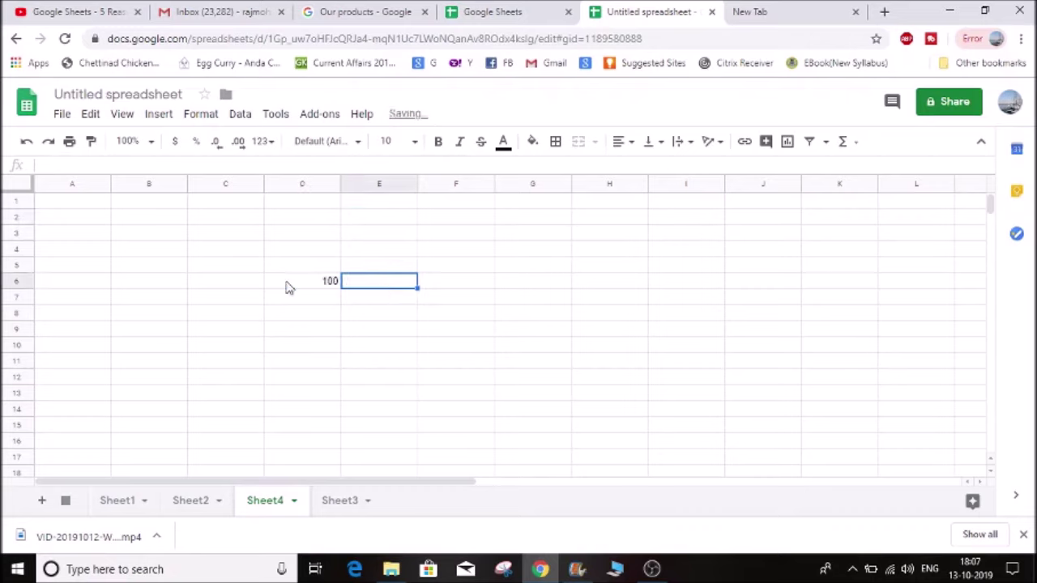
key(Return)
text(200)
key(Return)
text(=s)
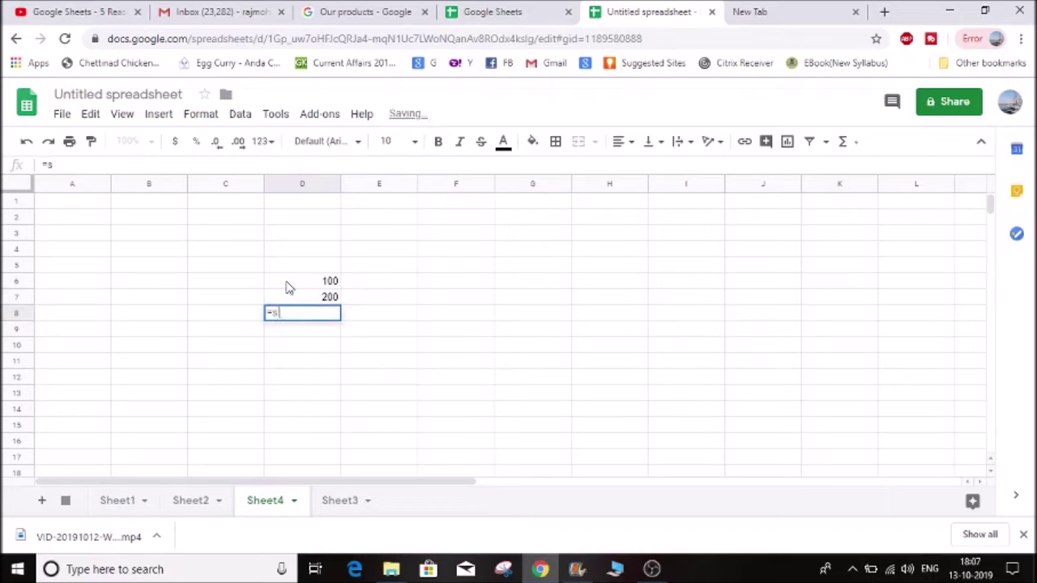
text(um)
click(285, 288)
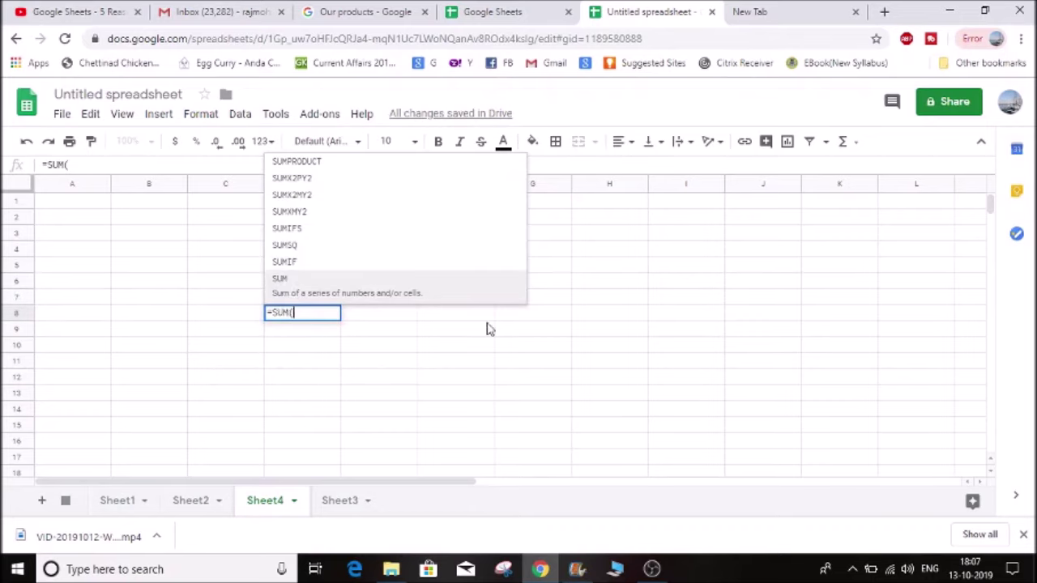
click(318, 281)
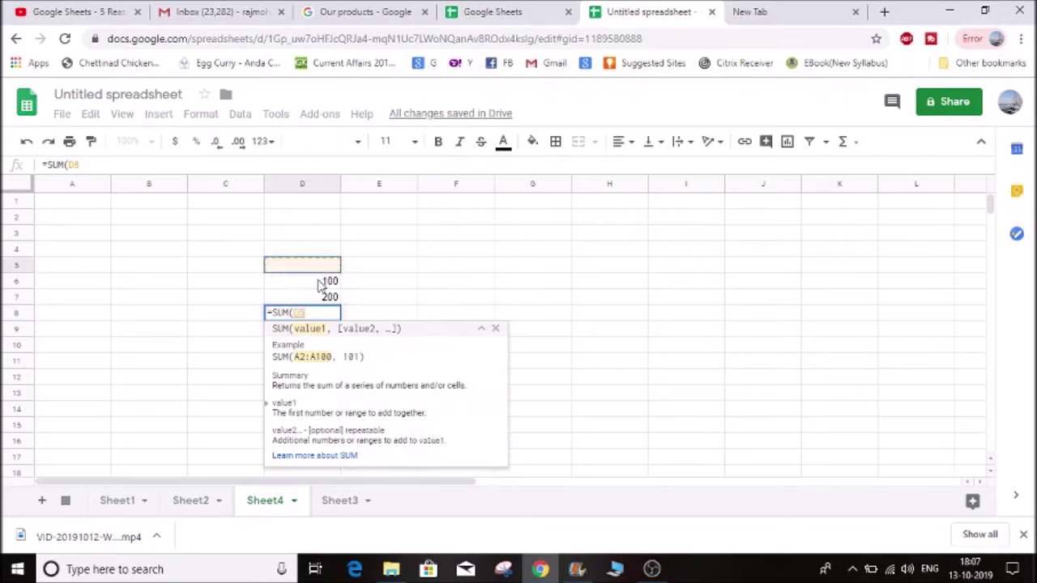
key(shift+Down)
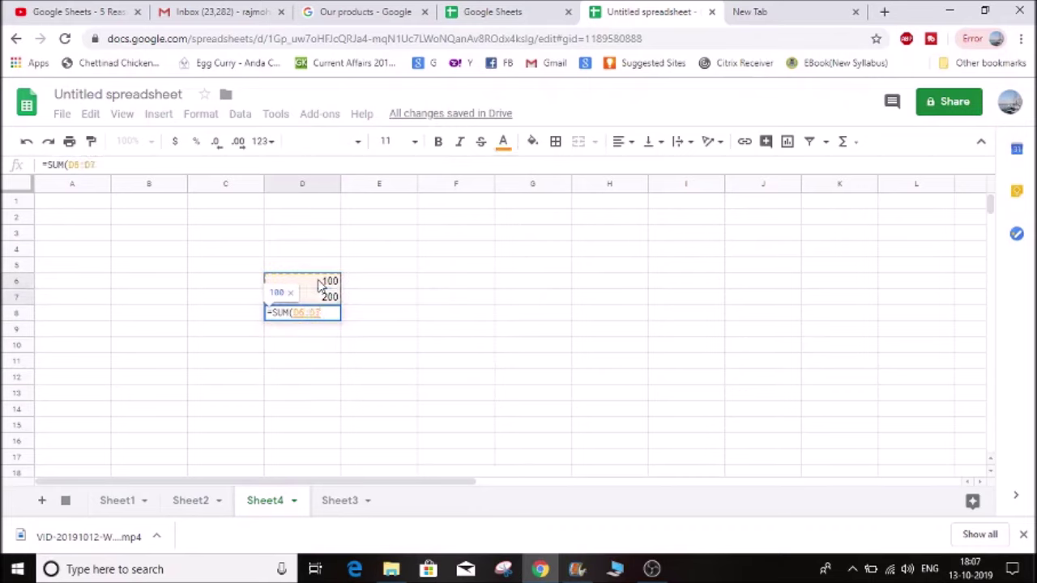
key(Return)
click(306, 316)
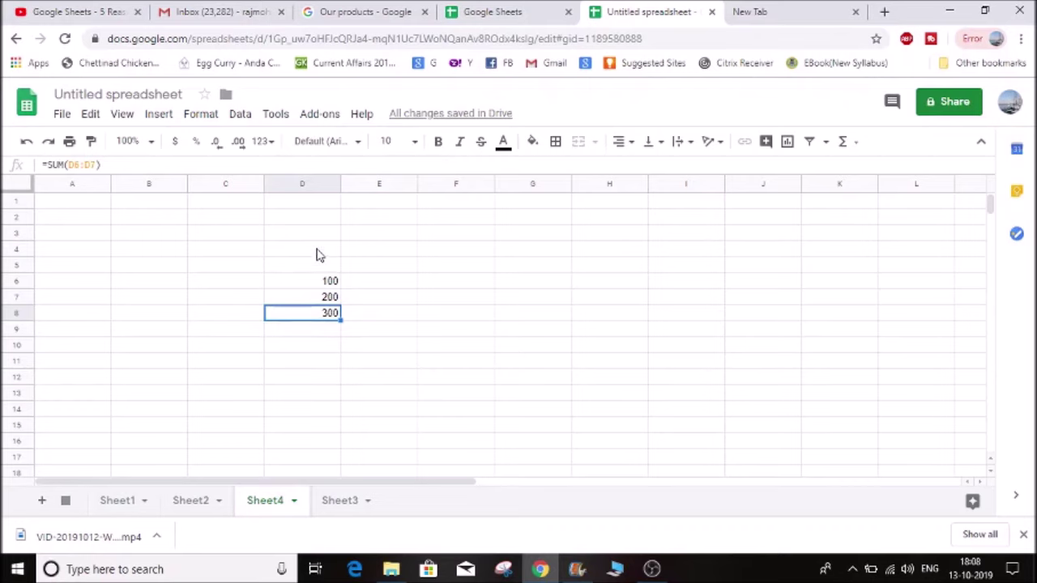
drag(316, 251, 336, 347)
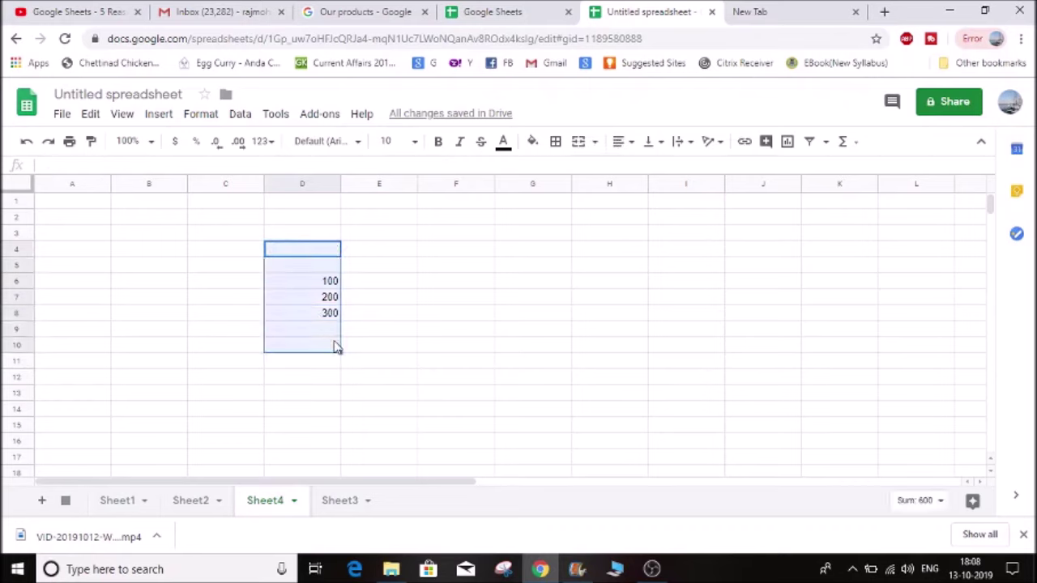
key(Delete)
click(410, 291)
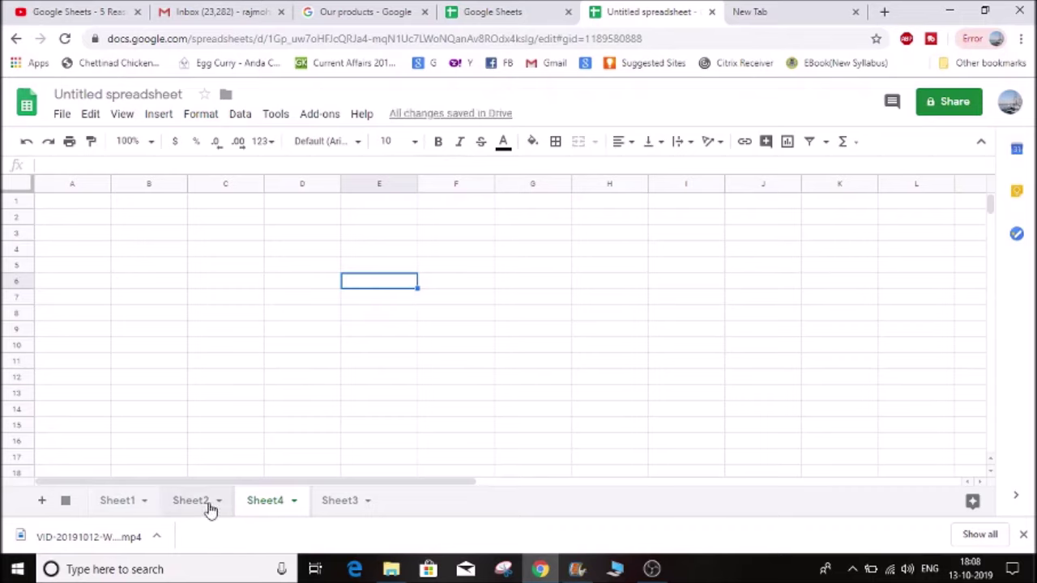
Move Sheet4 to the front and rename it Raj.
mouse_move(262, 507)
mouse_down()
mouse_move(206, 438)
mouse_move(87, 491)
mouse_up()
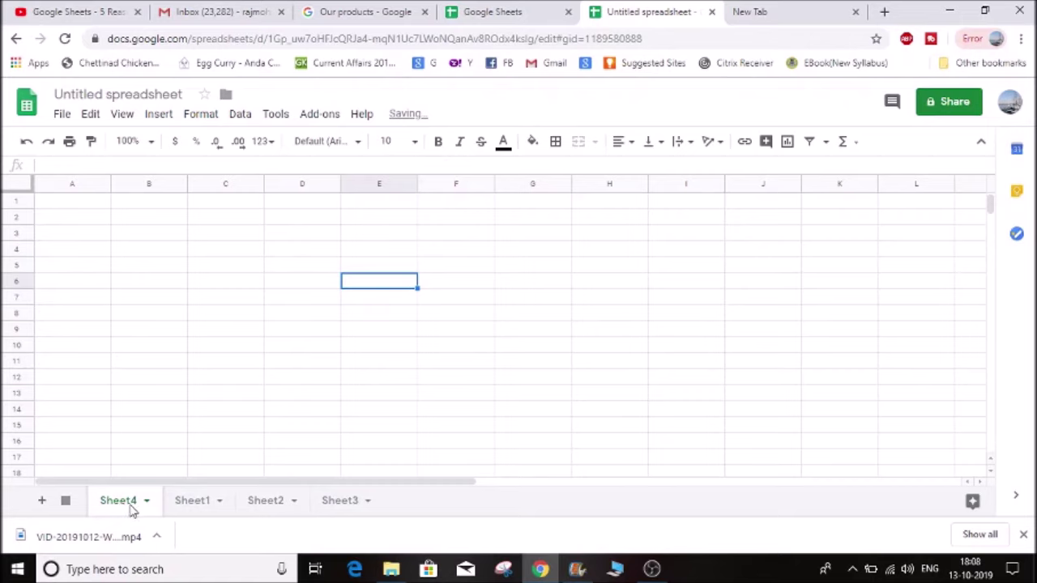
double_click(132, 507)
text(Raj)
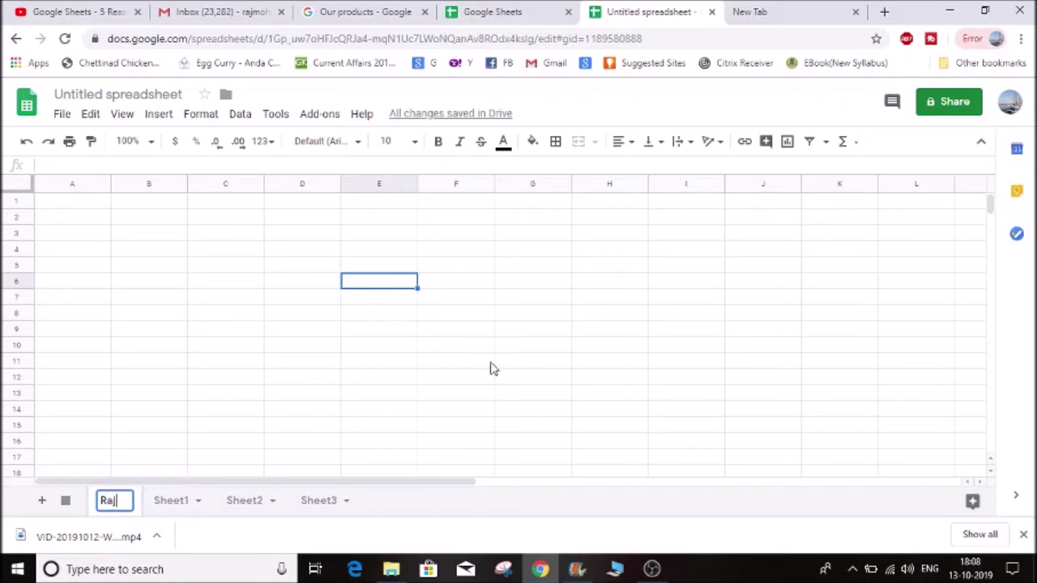
click(490, 364)
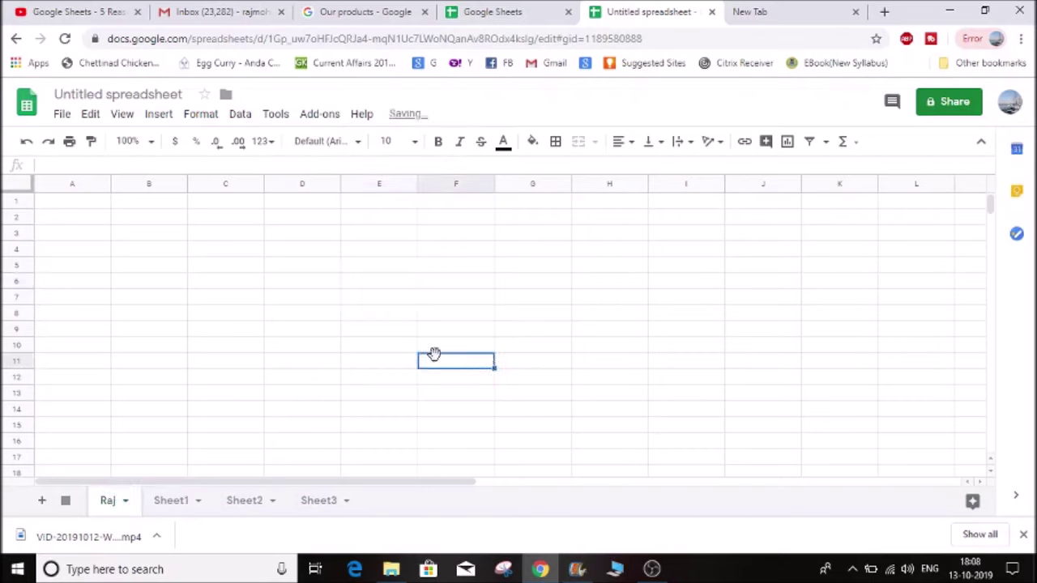
Change the spreadsheet title to Raj1.
click(104, 94)
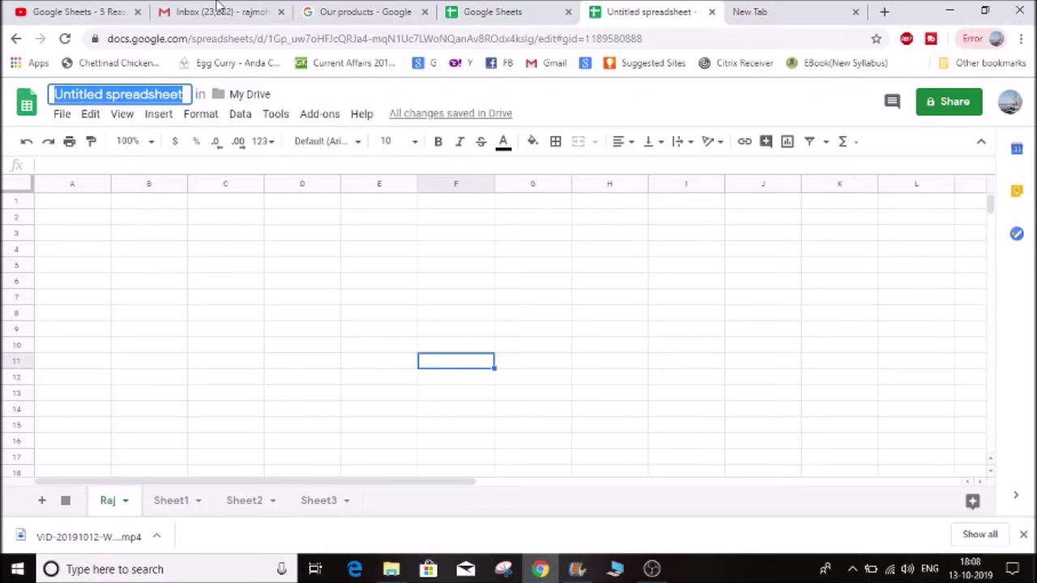
key(BackSpace)
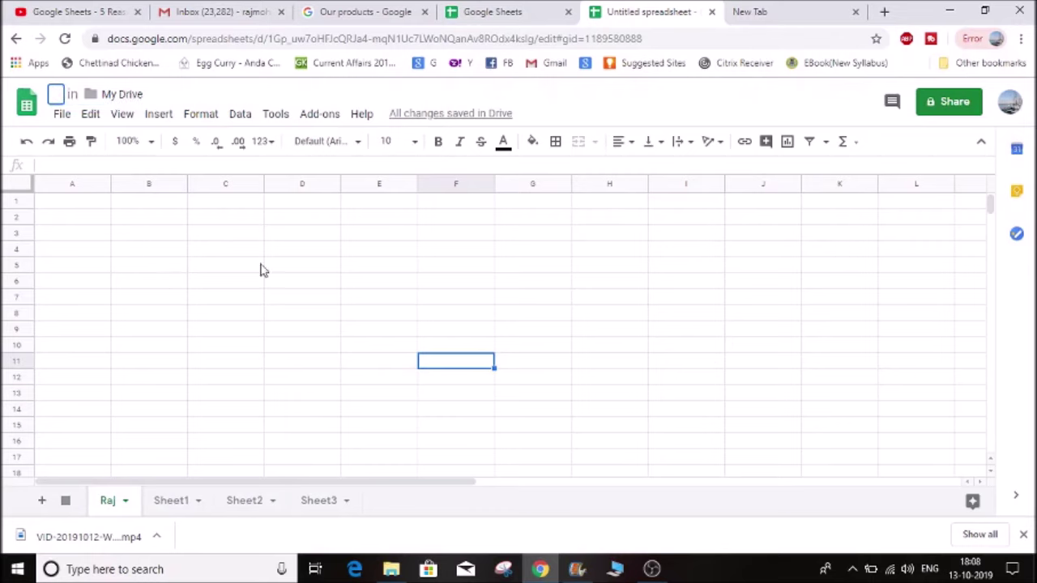
text(Raj1)
click(418, 220)
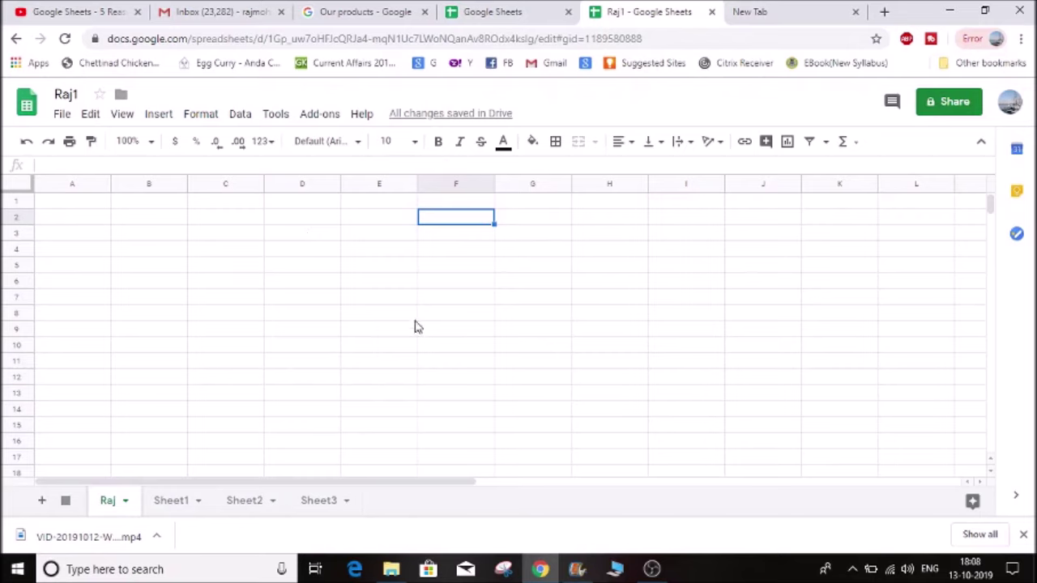
click(168, 502)
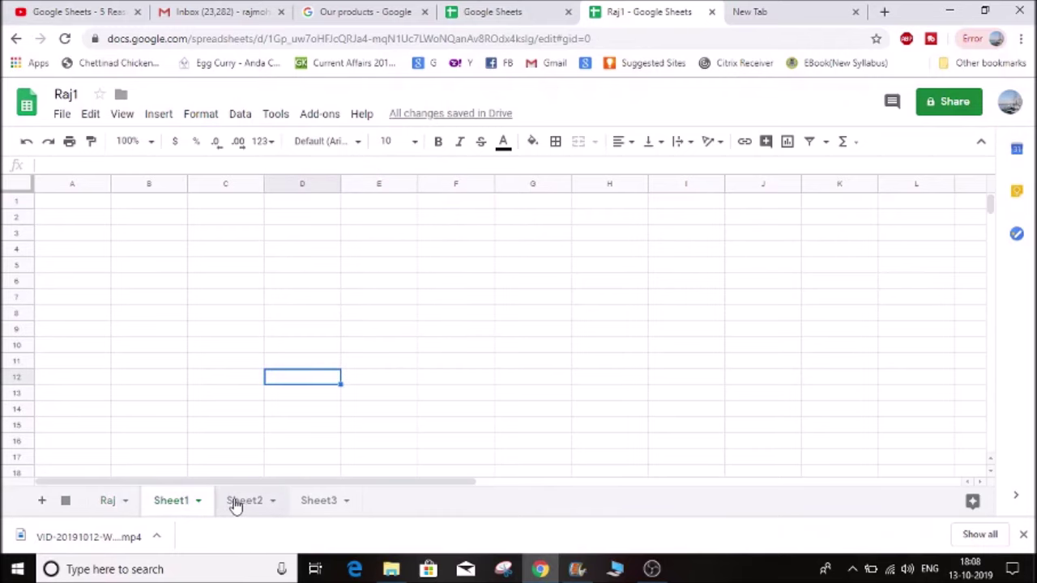
On Sheet2, split the full names in column I into first and last names at the space.
click(235, 502)
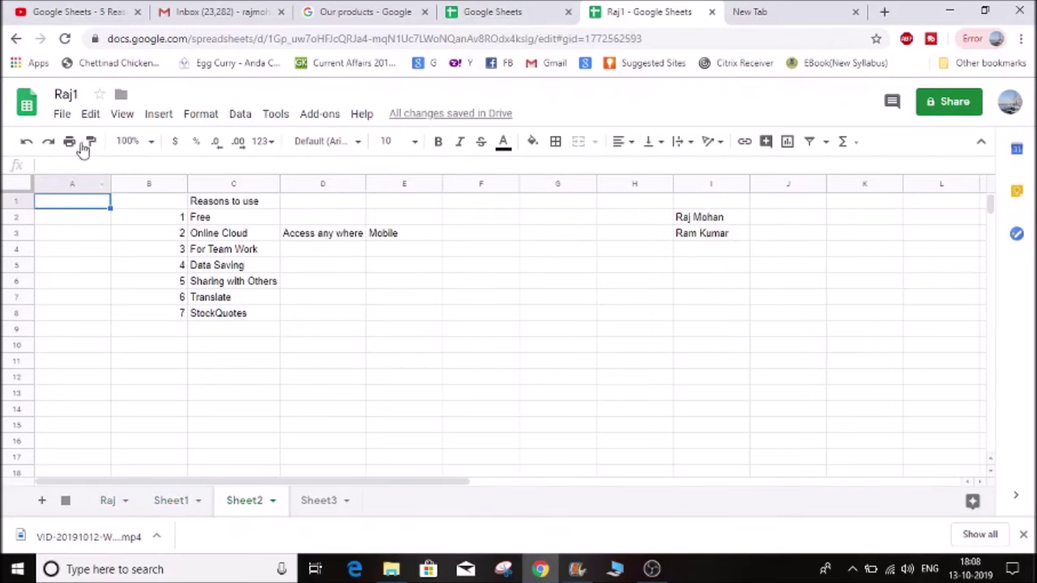
click(90, 114)
click(121, 115)
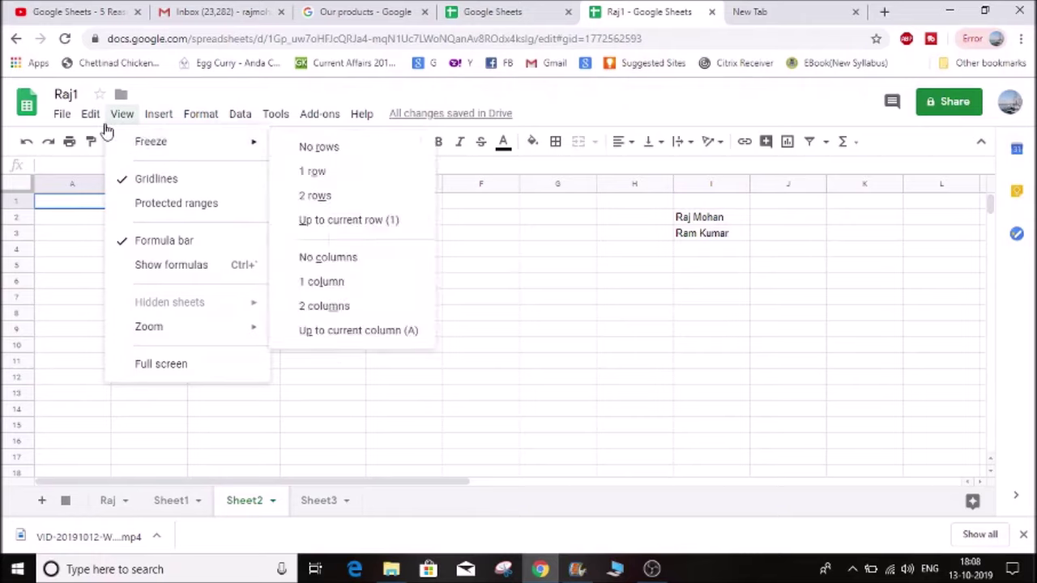
click(603, 377)
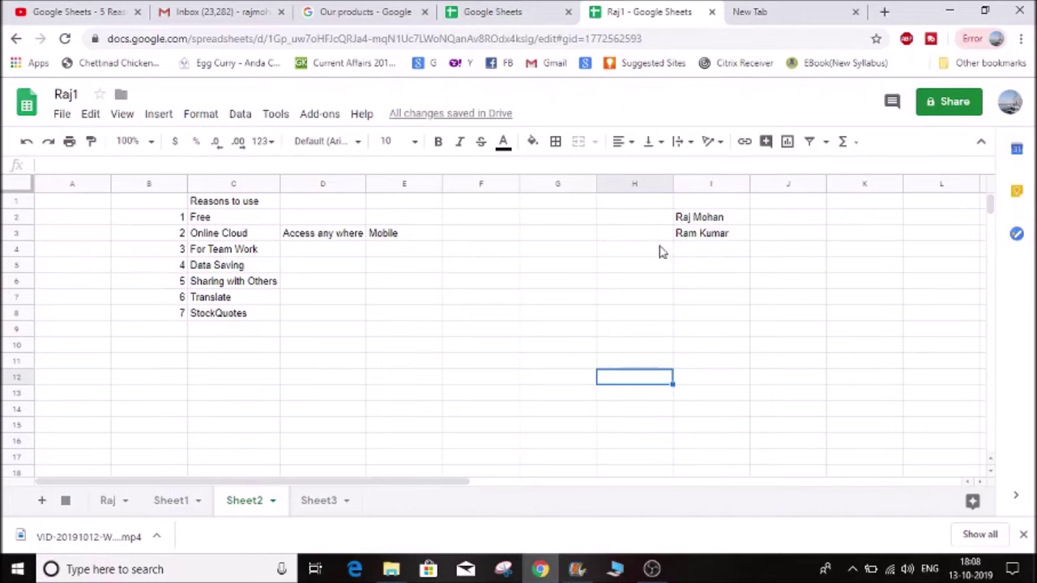
click(694, 219)
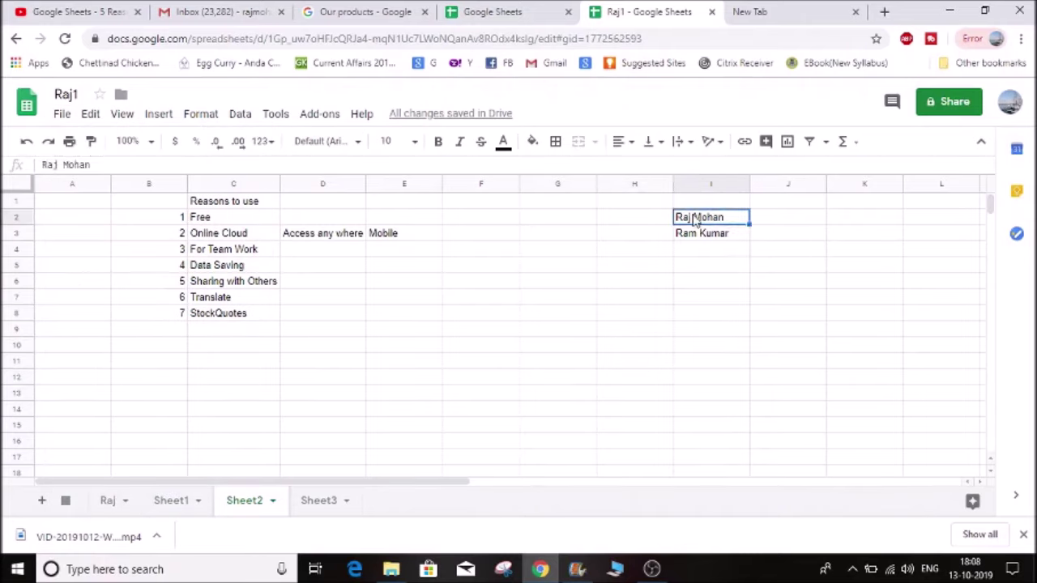
click(717, 183)
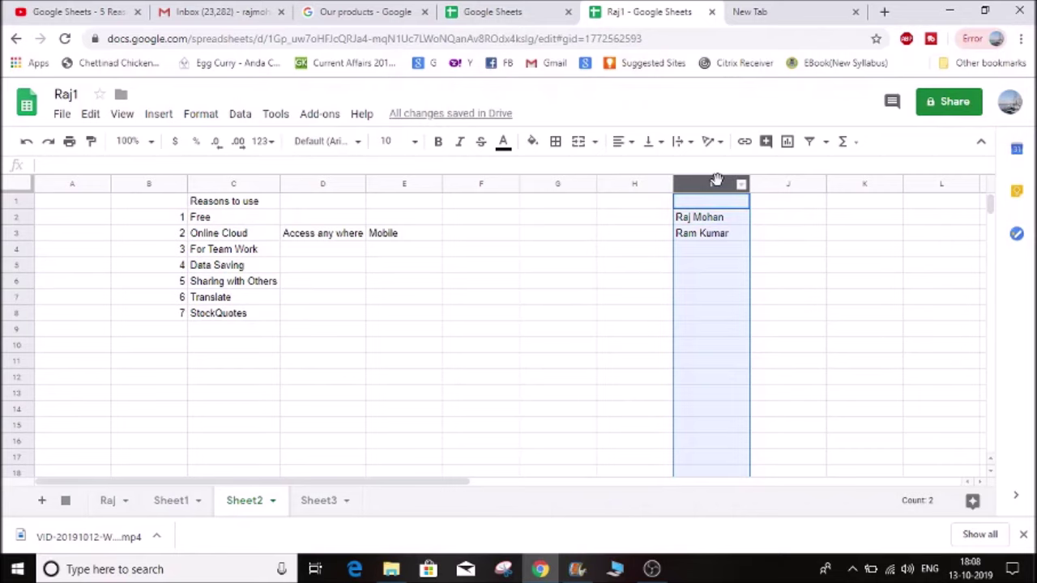
click(240, 117)
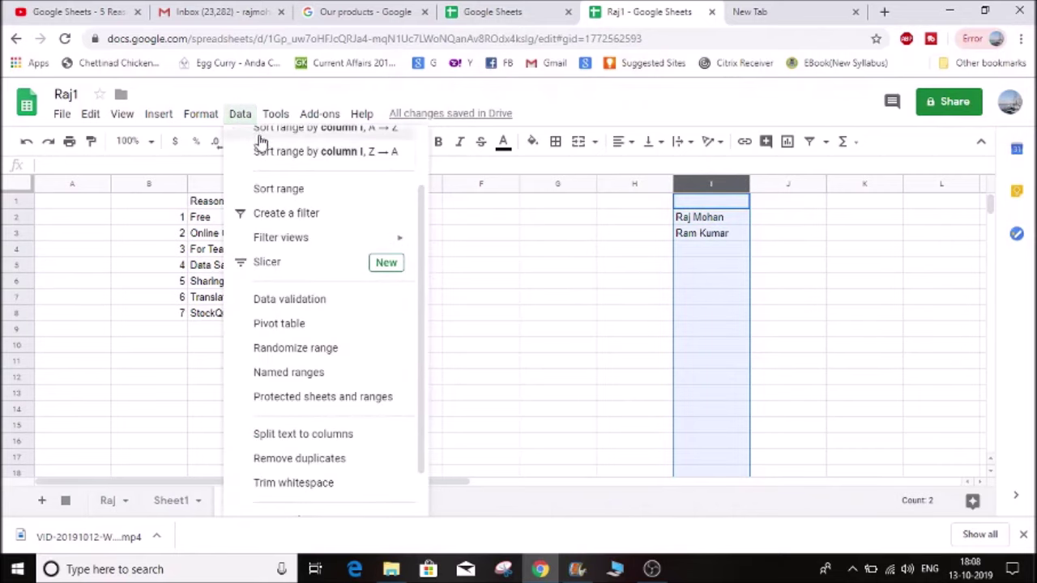
scroll(312, 292, down, 1)
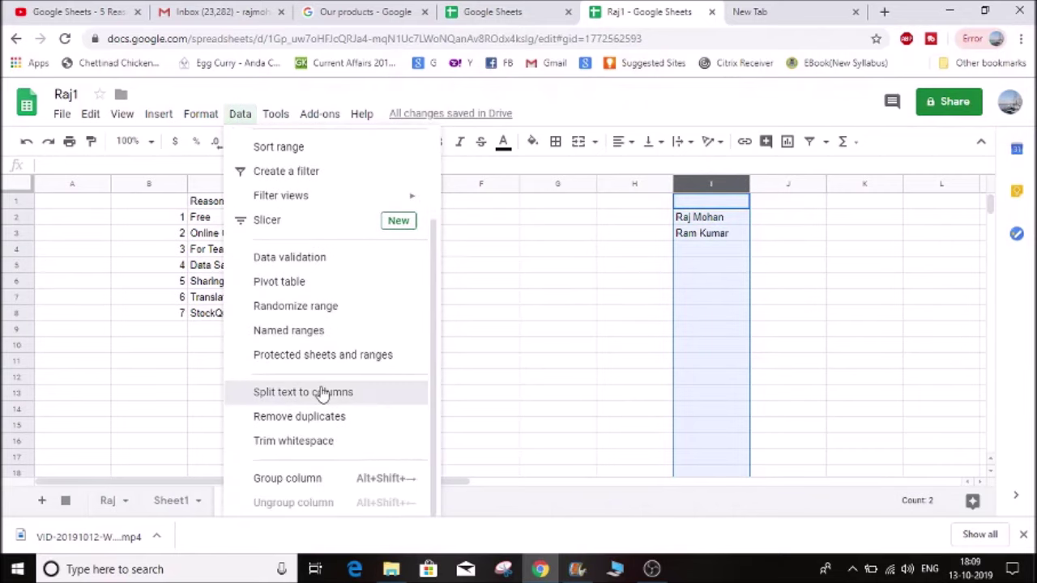
click(322, 392)
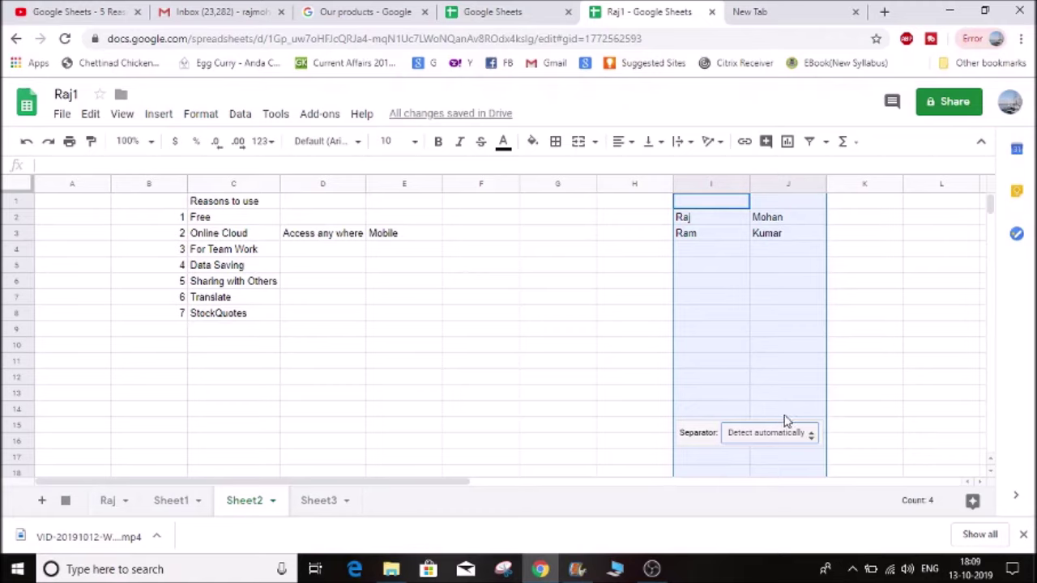
click(814, 439)
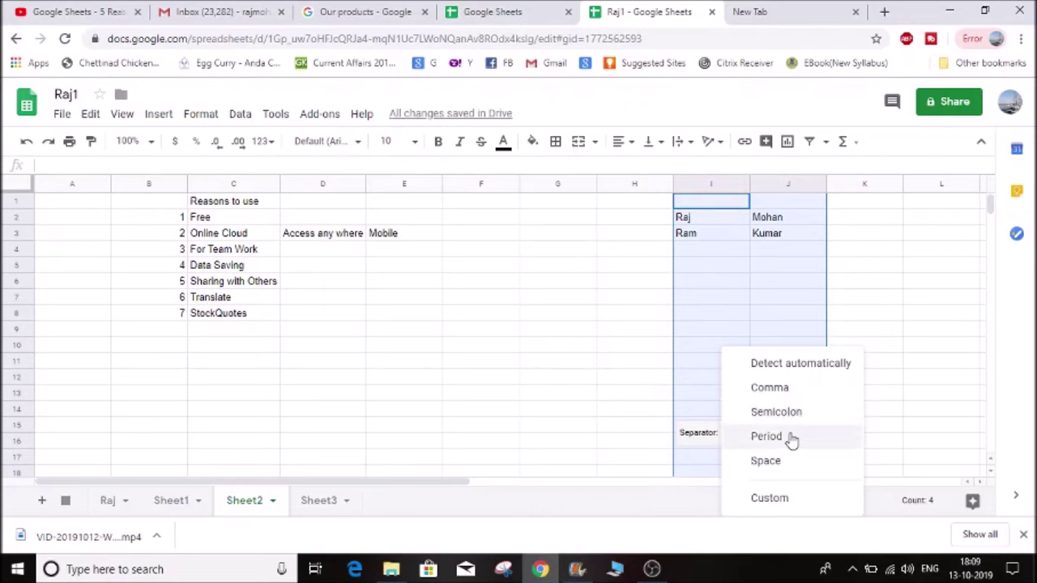
click(792, 468)
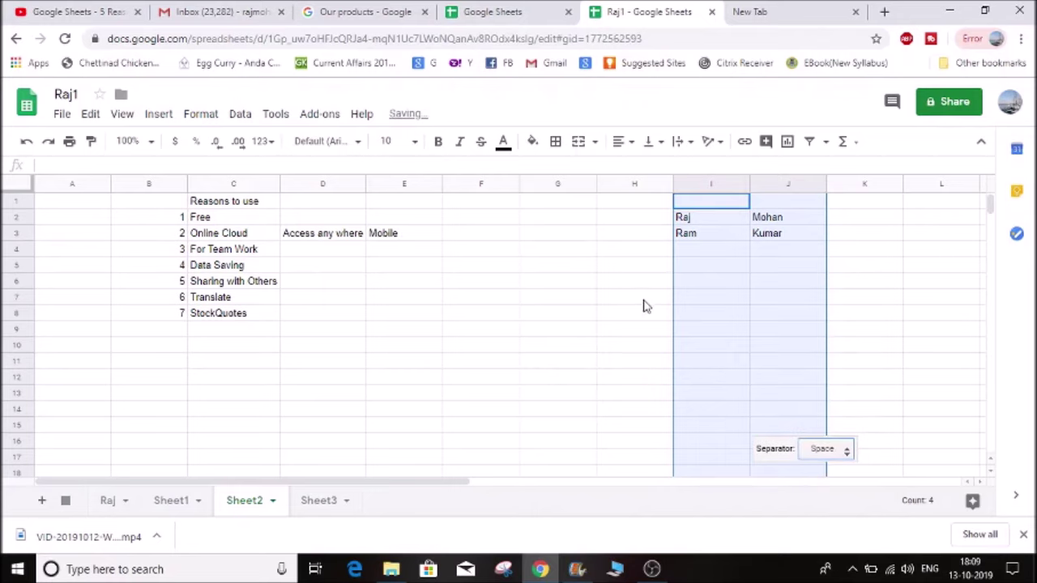
Delete the split first and last names in I2:J5.
click(626, 271)
drag(699, 218, 806, 271)
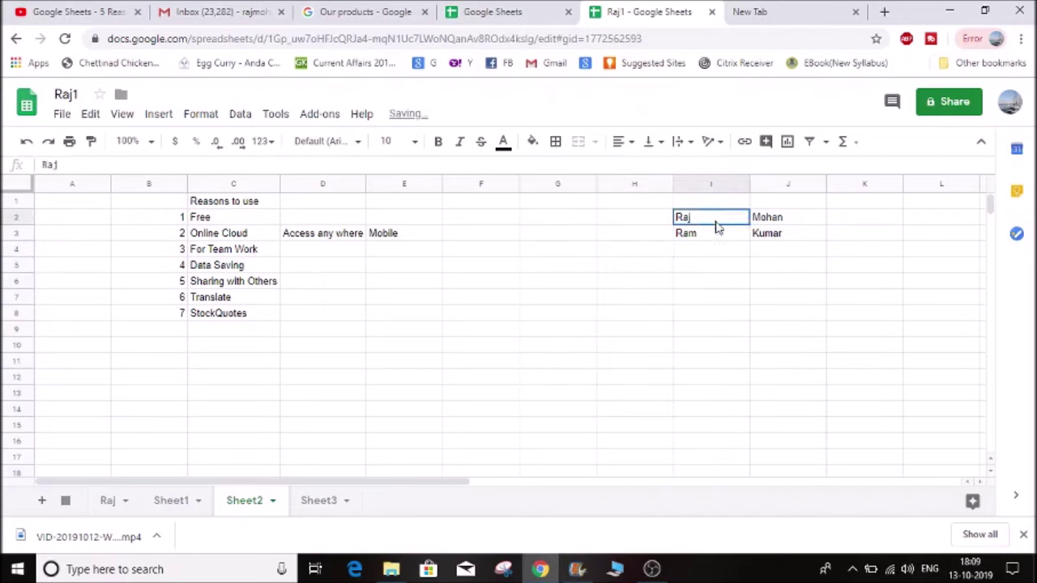
key(Delete)
click(557, 267)
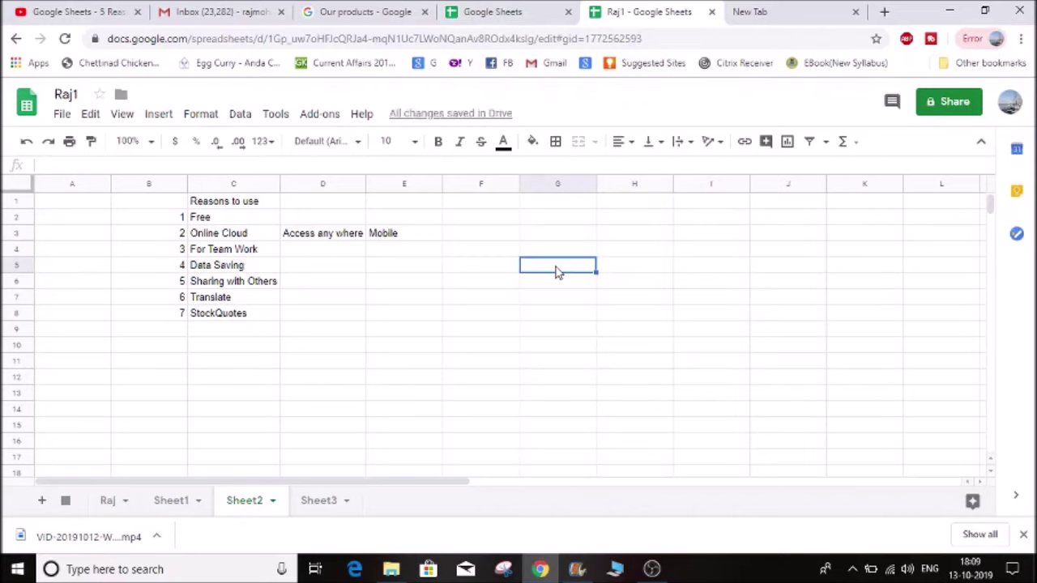
click(255, 316)
click(358, 303)
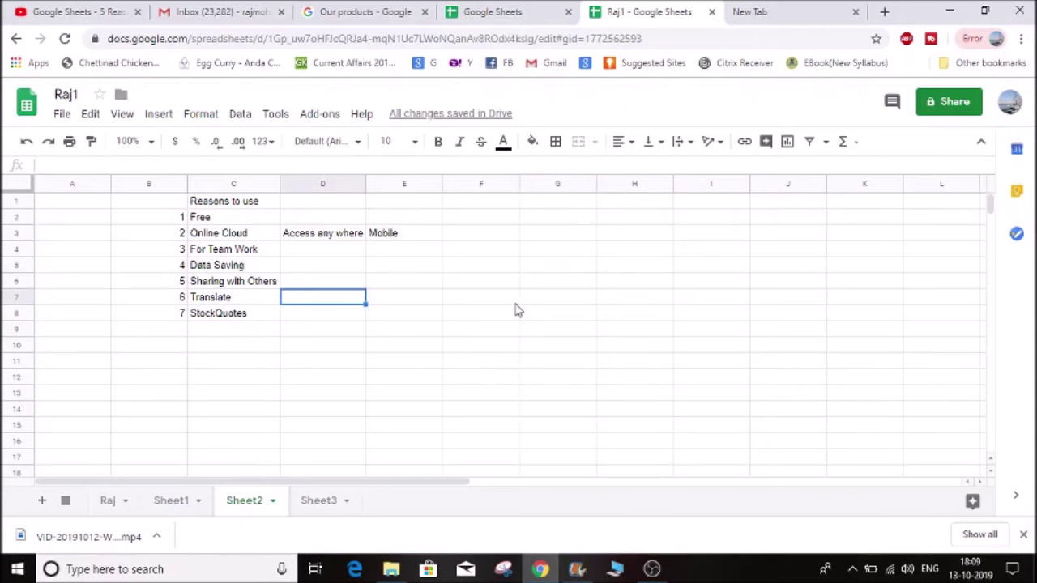
click(567, 298)
click(299, 277)
click(425, 285)
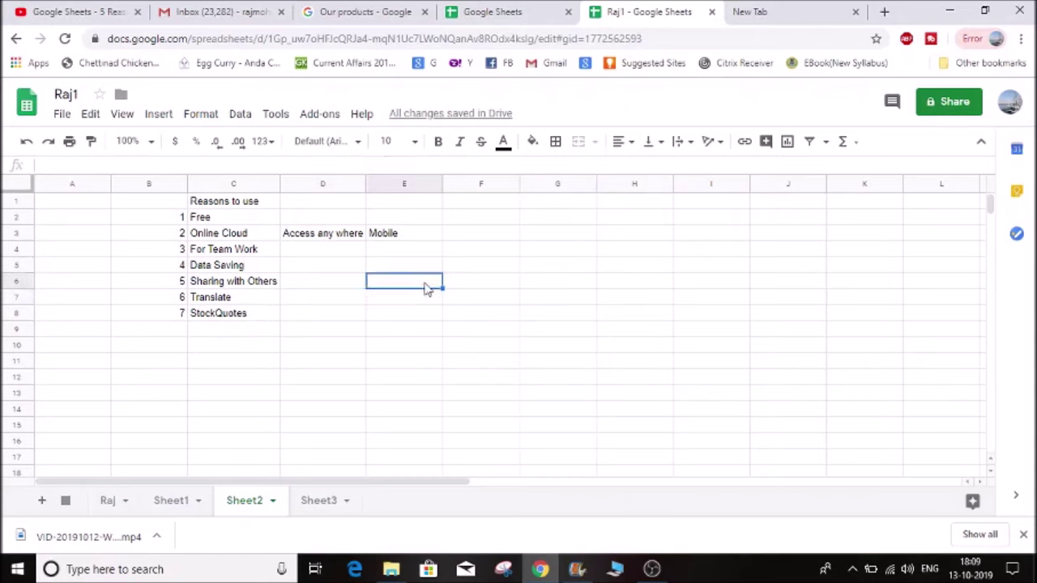
click(476, 289)
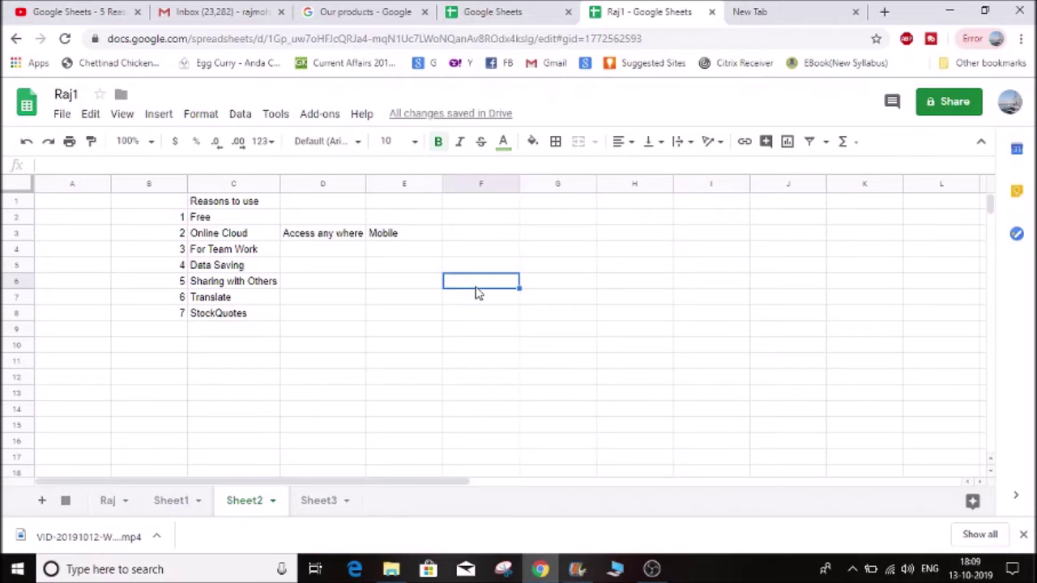
click(577, 270)
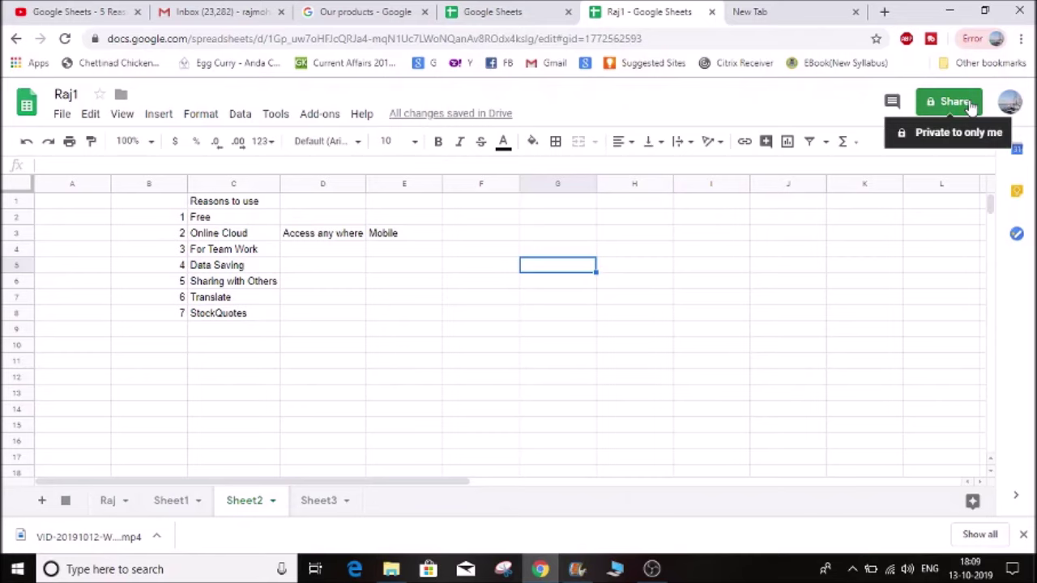
Start sharing, dismiss the server error, and add the suggested contact as a recipient.
click(971, 106)
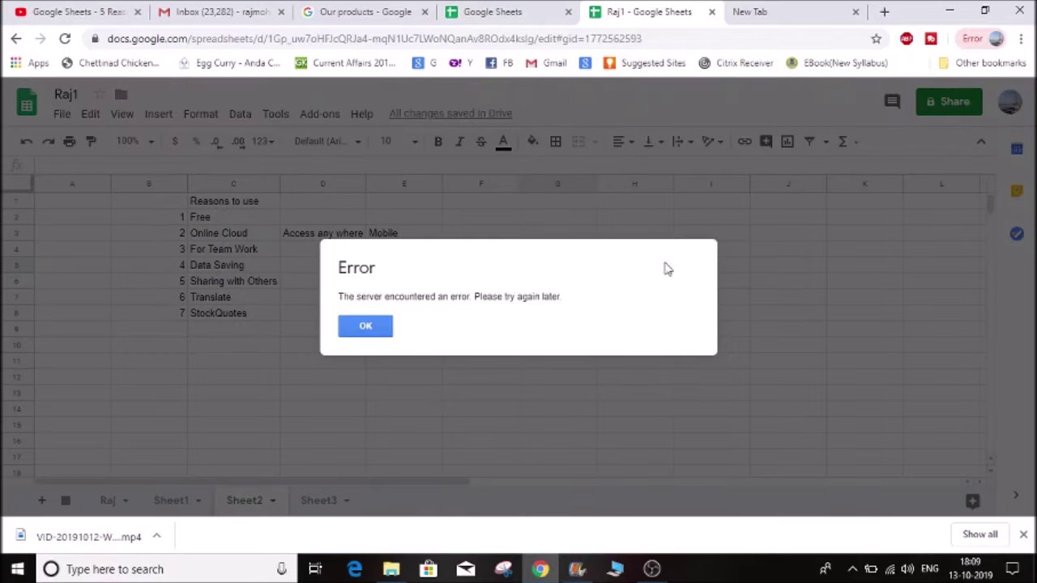
click(363, 328)
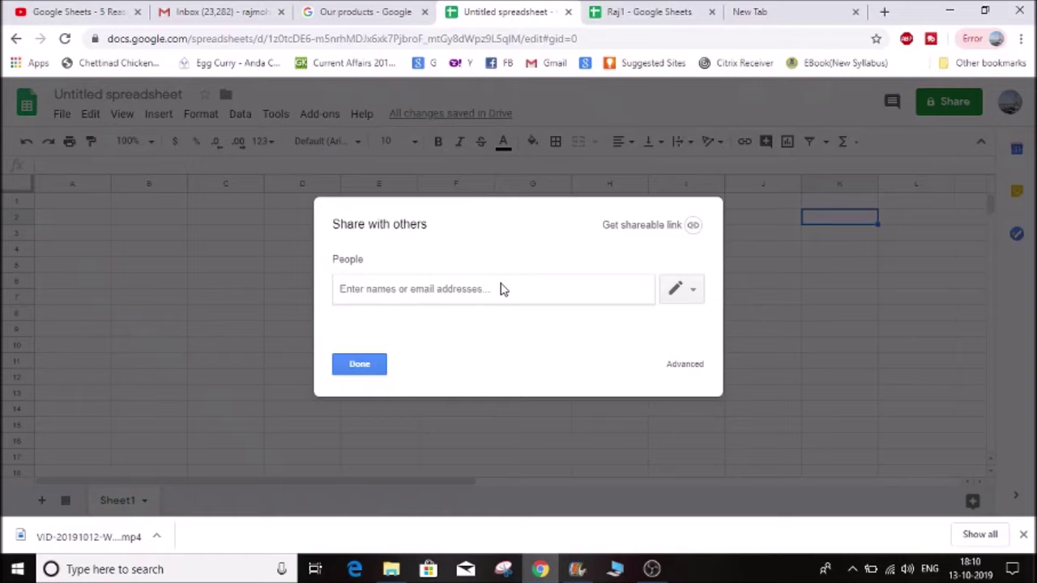
text(ha)
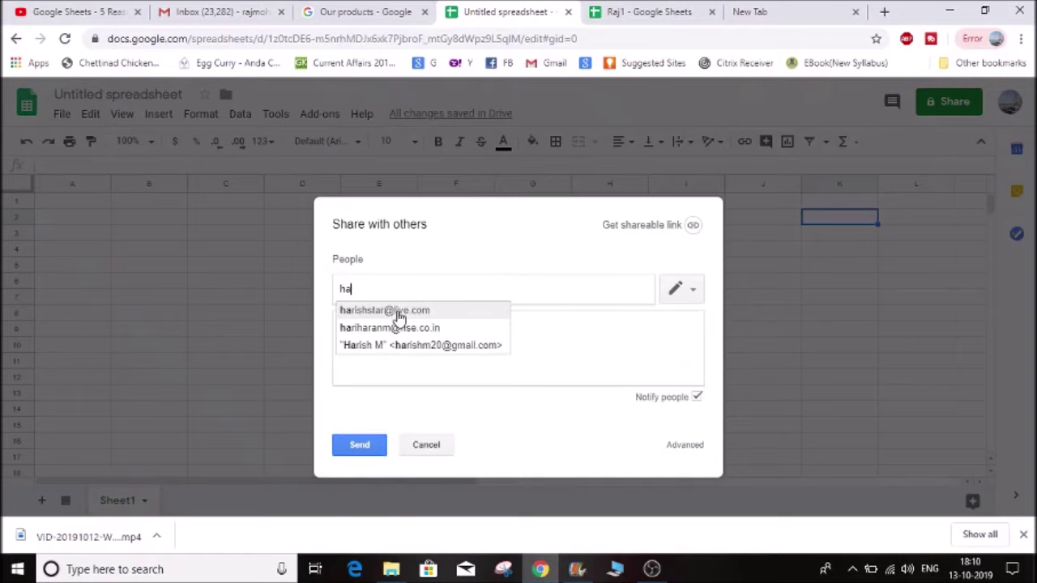
click(396, 311)
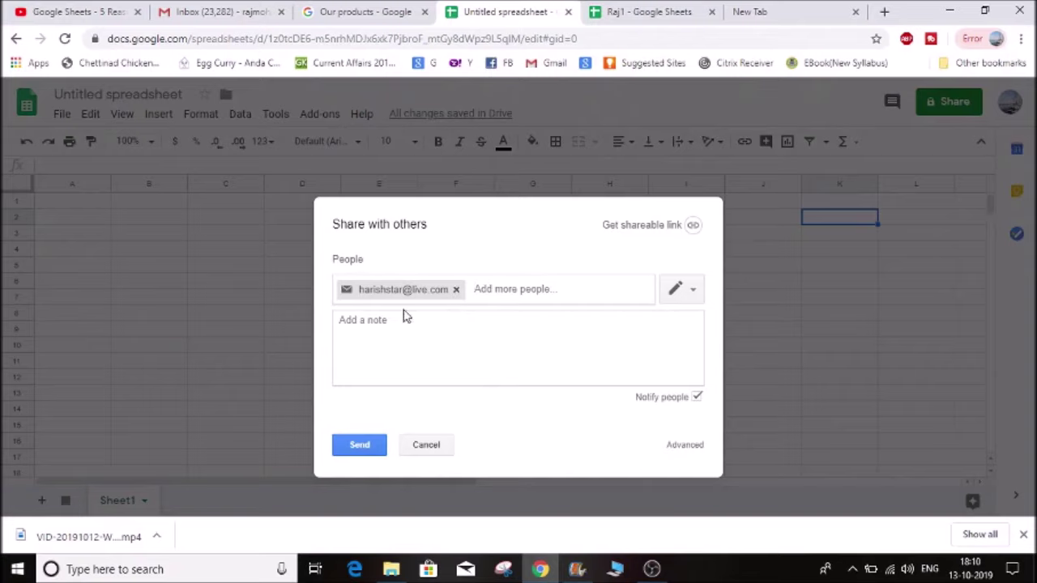
Give the recipient Can view access and send the invitation.
click(377, 347)
click(694, 291)
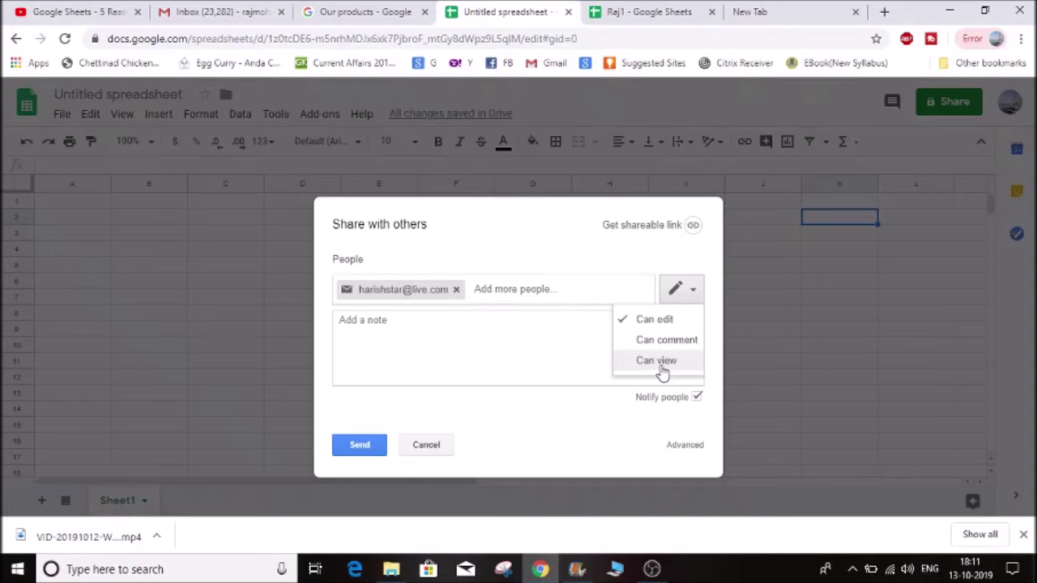
click(658, 361)
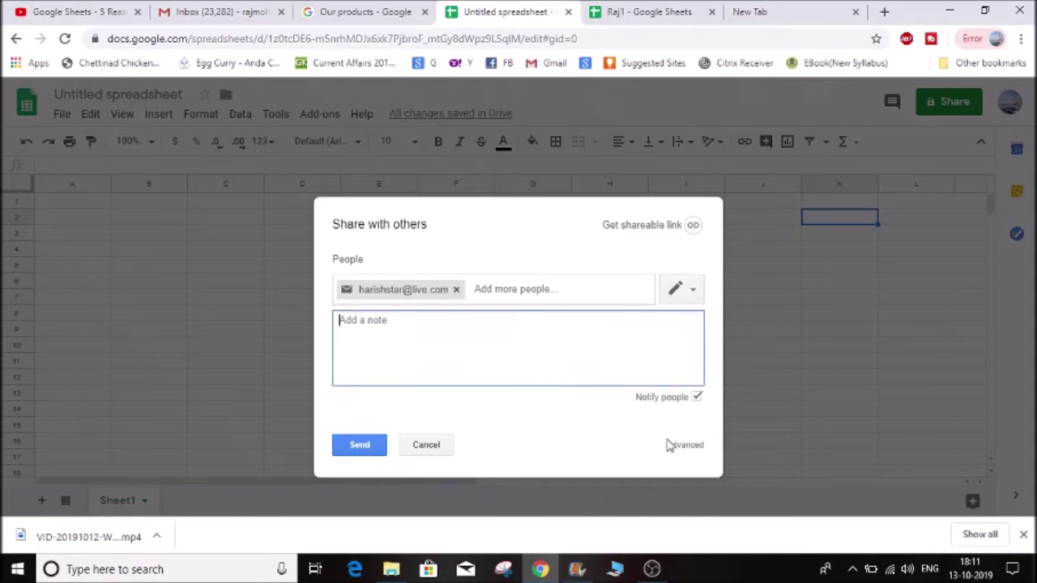
click(360, 448)
click(430, 447)
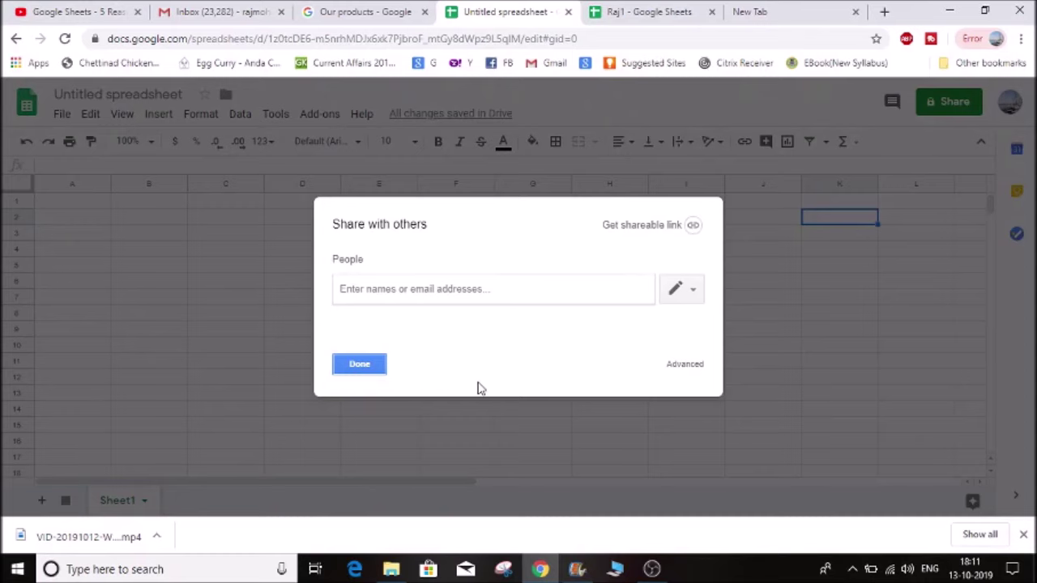
click(361, 368)
click(613, 333)
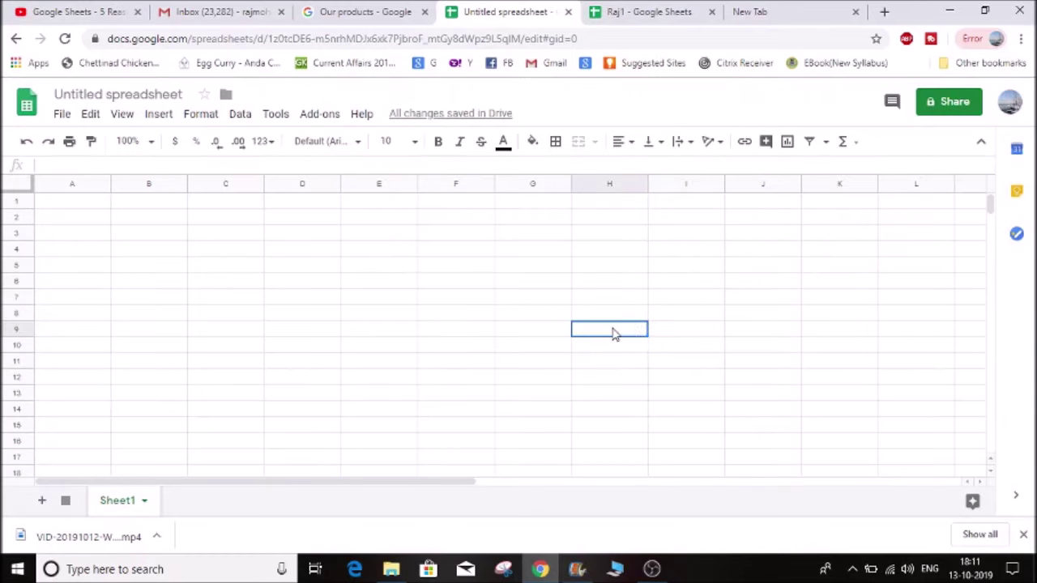
Go to Sheet3 of Raj1 and enter a name in uppercase in A1.
click(722, 297)
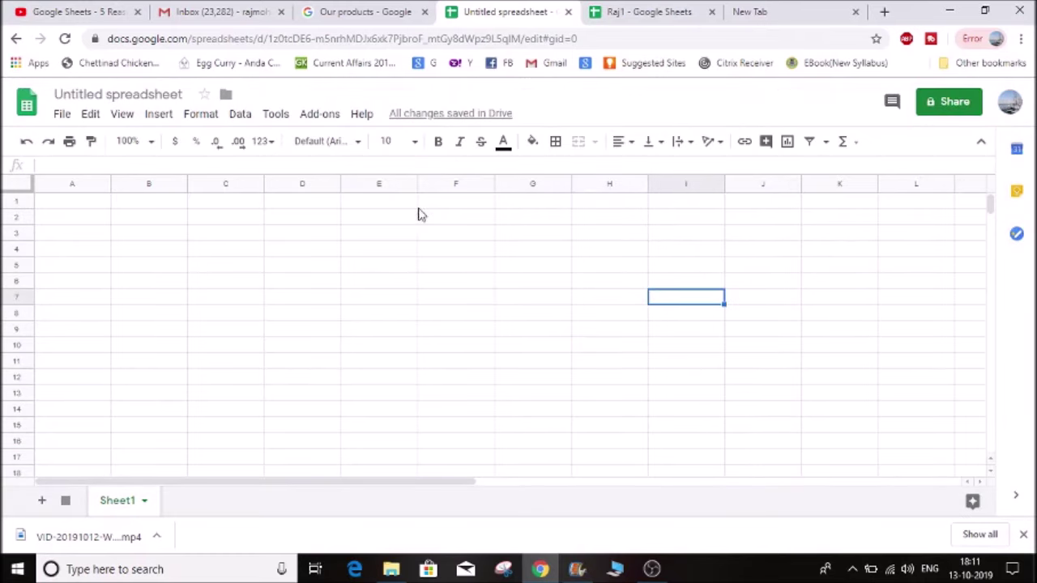
click(668, 9)
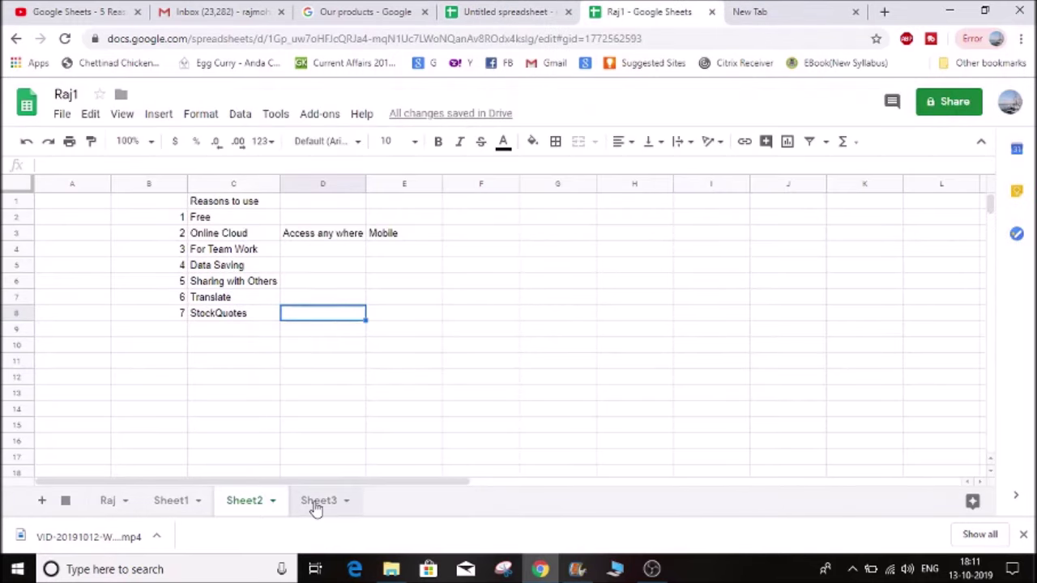
click(316, 502)
click(259, 502)
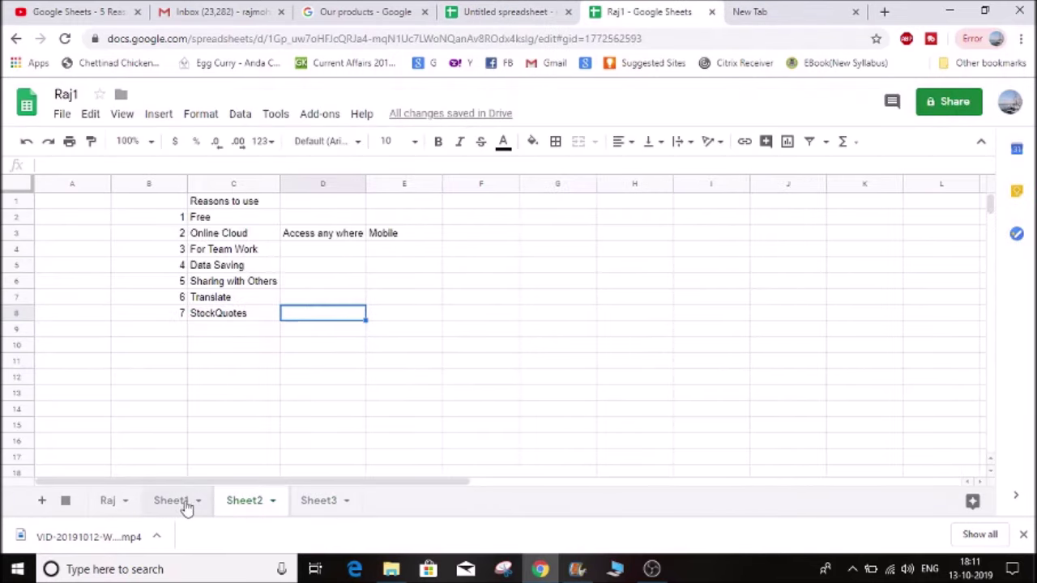
click(183, 503)
click(241, 503)
click(320, 502)
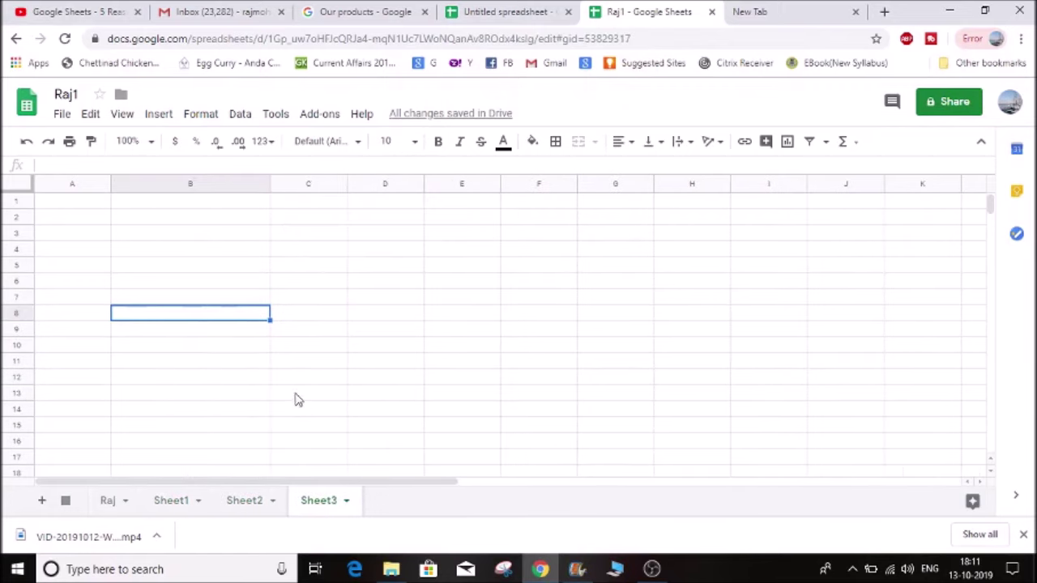
click(94, 202)
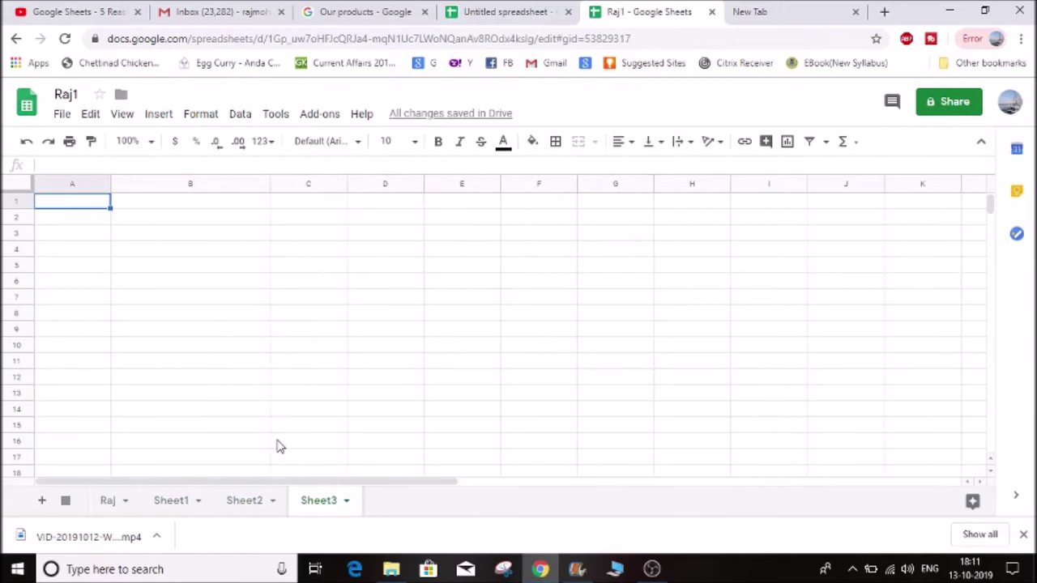
text(R)
key(BackSpace)
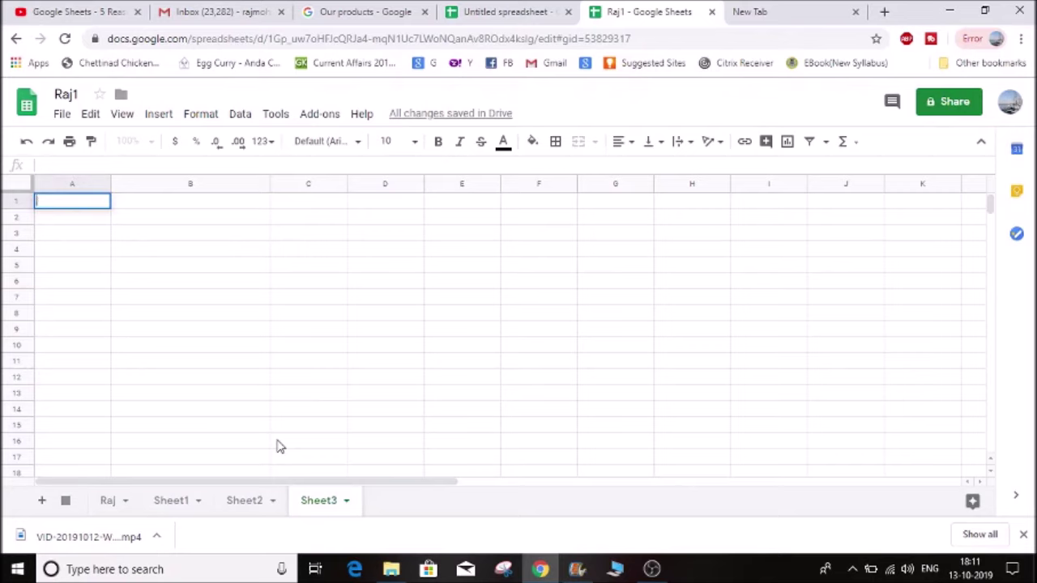
text(RAJMOHAN)
key(Tab)
Enter =GOOGLETRANSLATE(A1,"en","ta") in B1 to show the name in Tamil.
text(=)
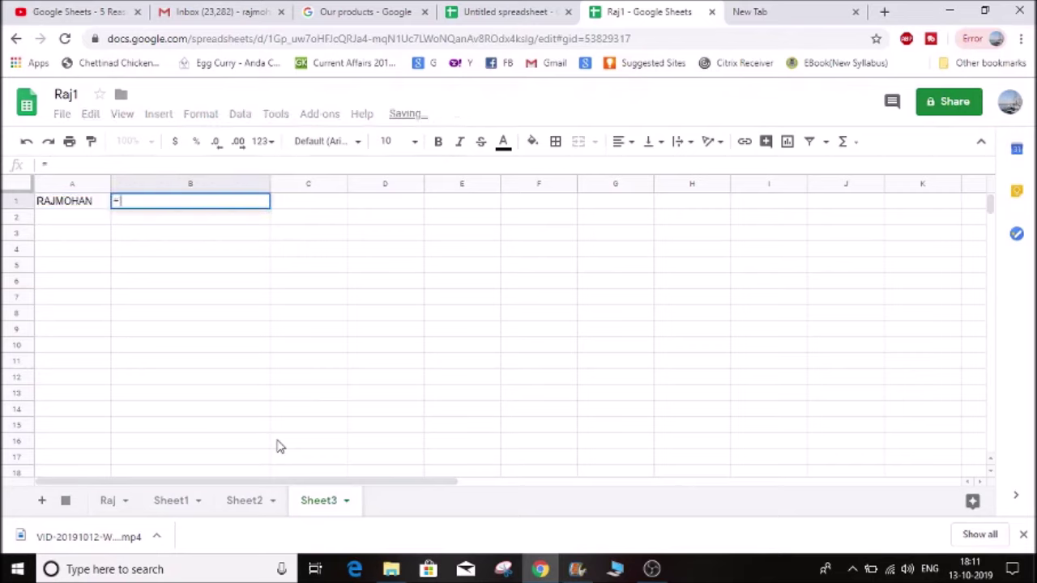
text(TA)
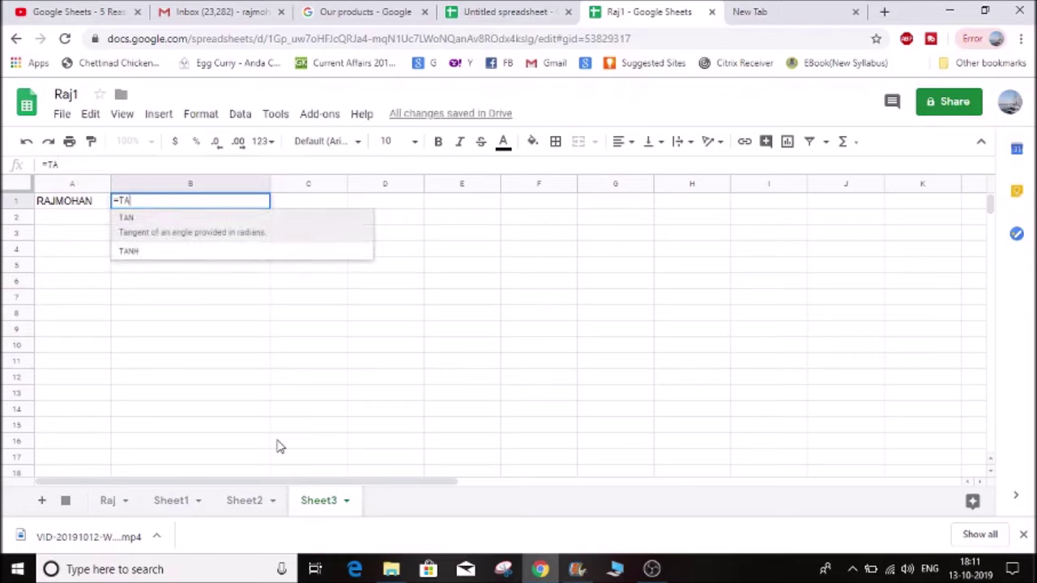
key(BackSpace)
key(BackSpace)
text(GO)
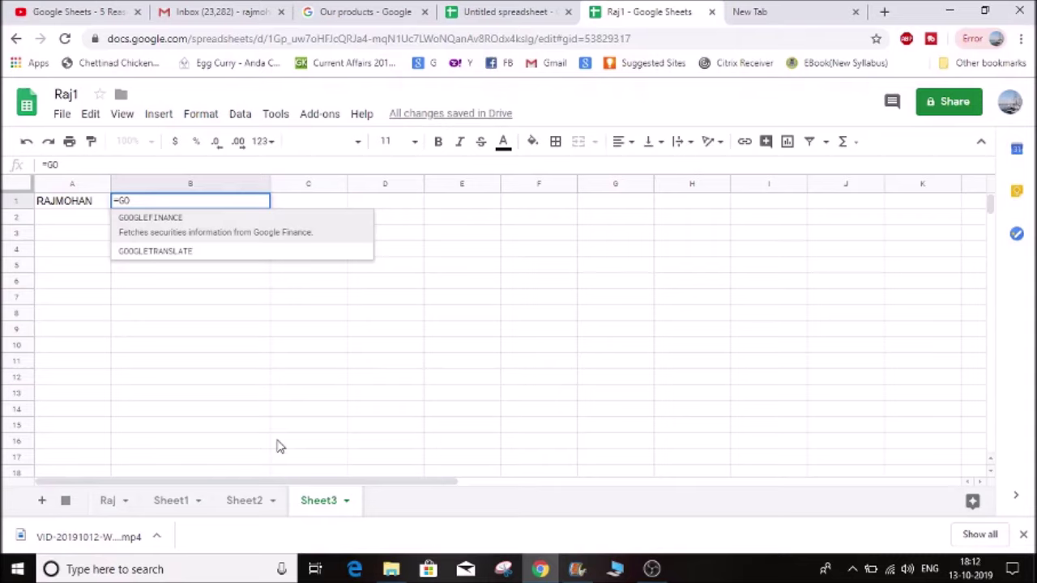
key(Down)
key(Tab)
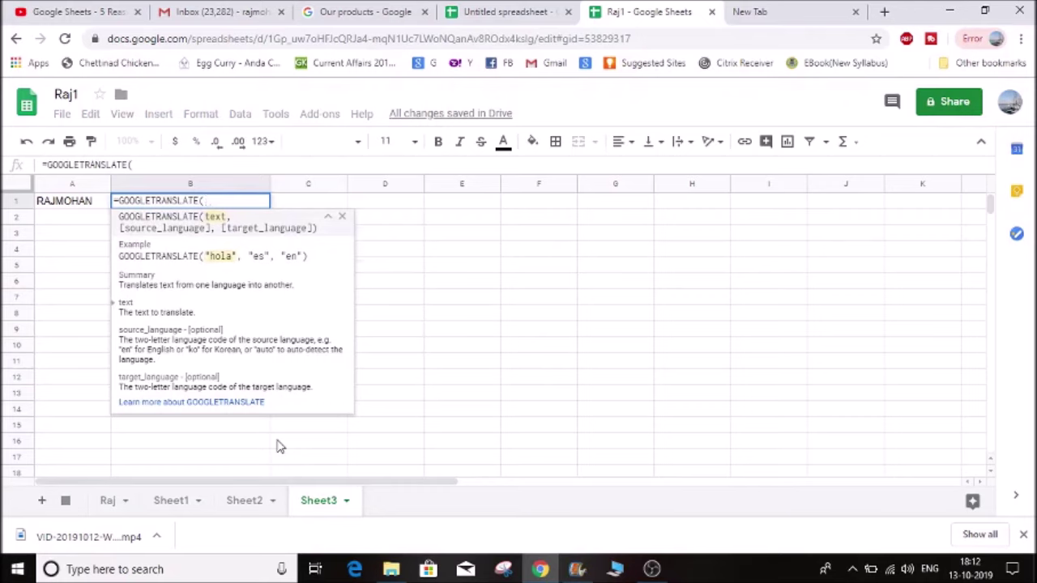
click(69, 204)
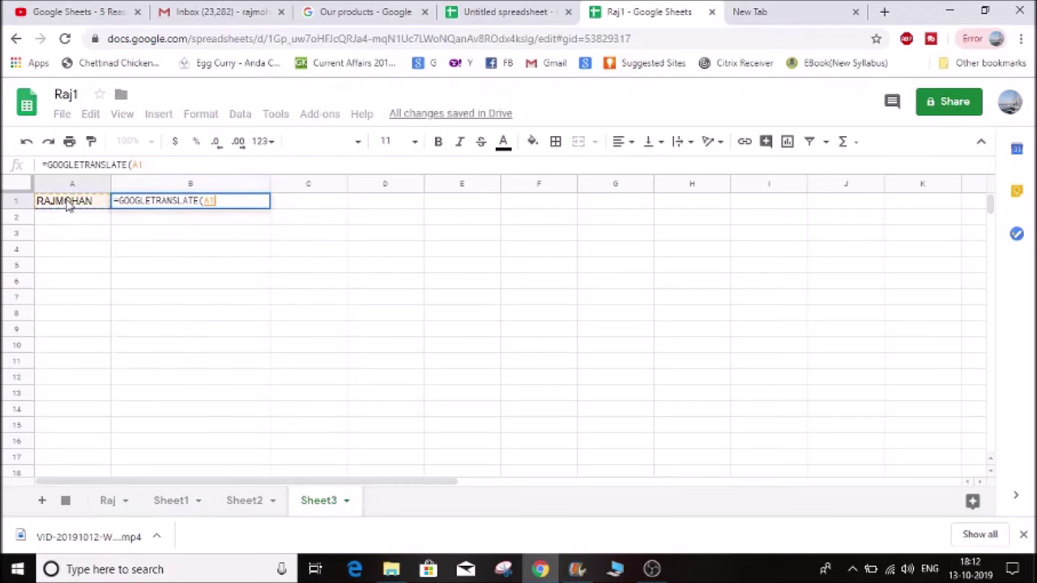
text(, )
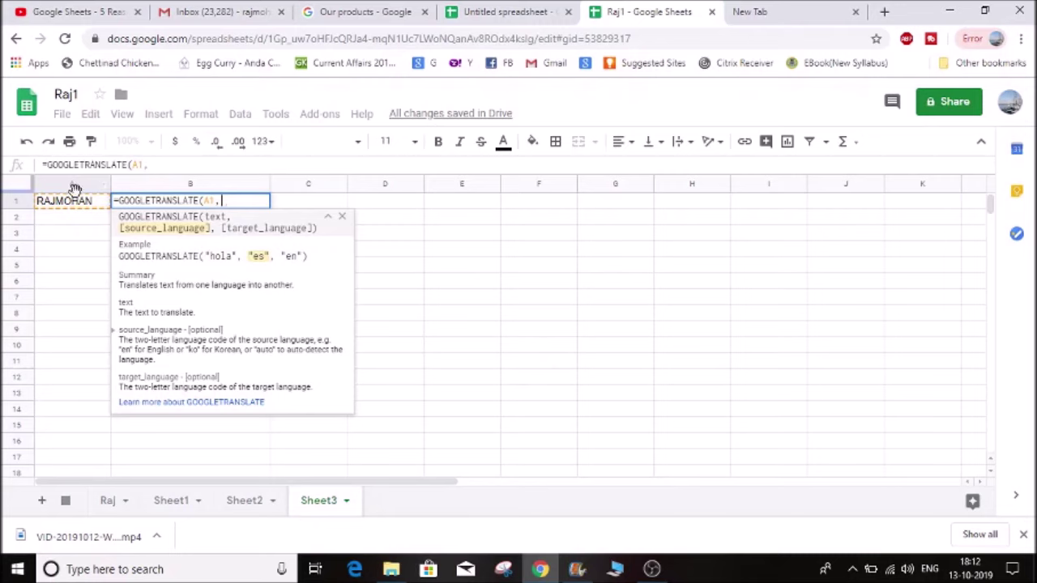
text("EN)
key(BackSpace)
key(BackSpace)
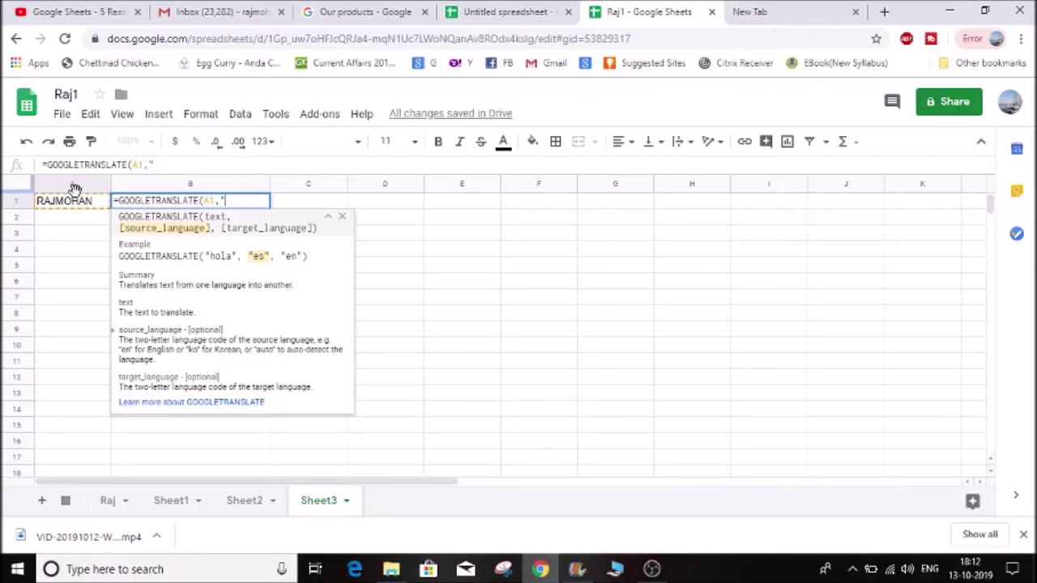
text(en")
text(,)
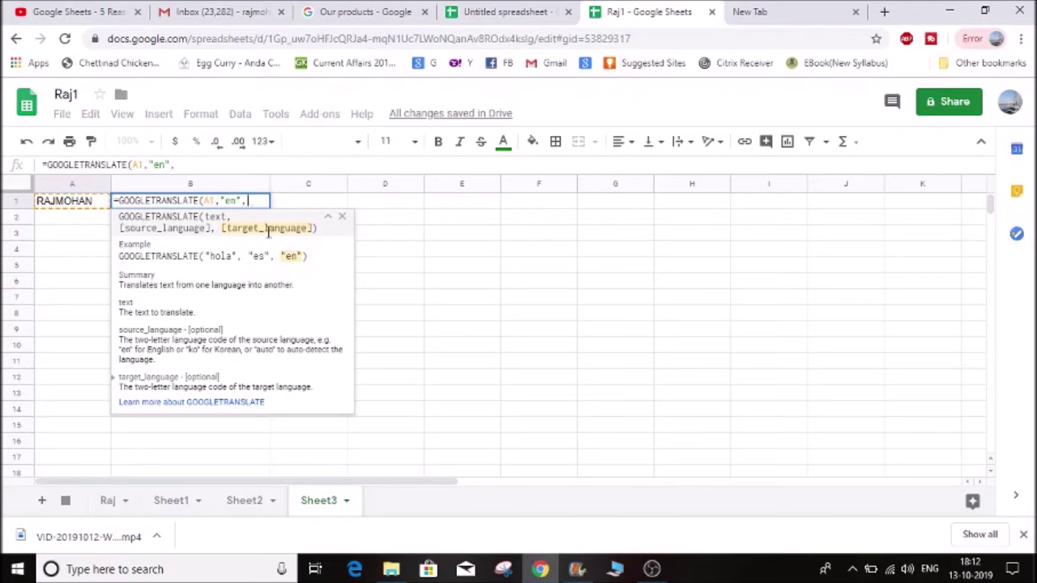
text("ta)
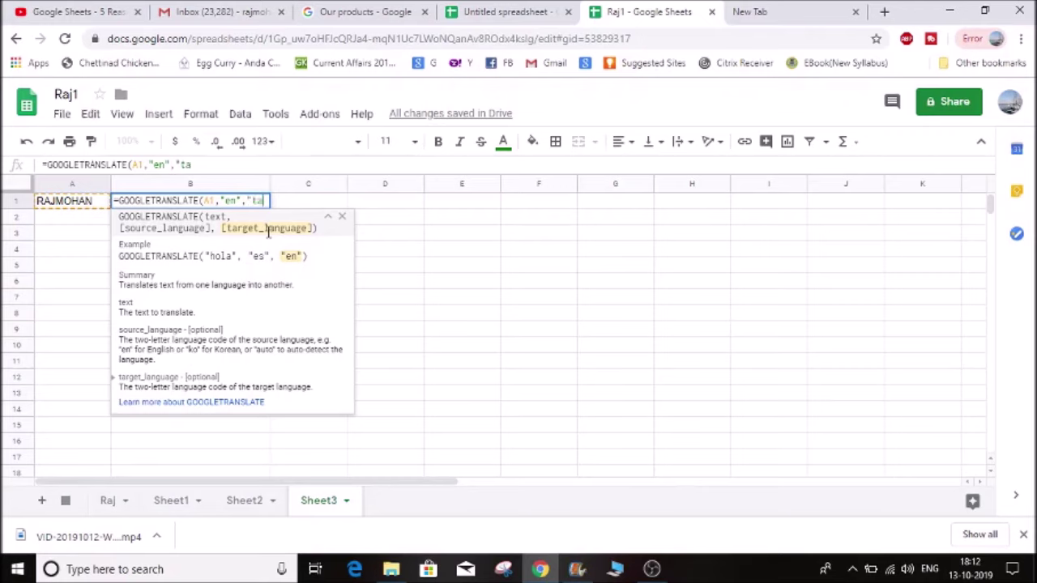
key(Return)
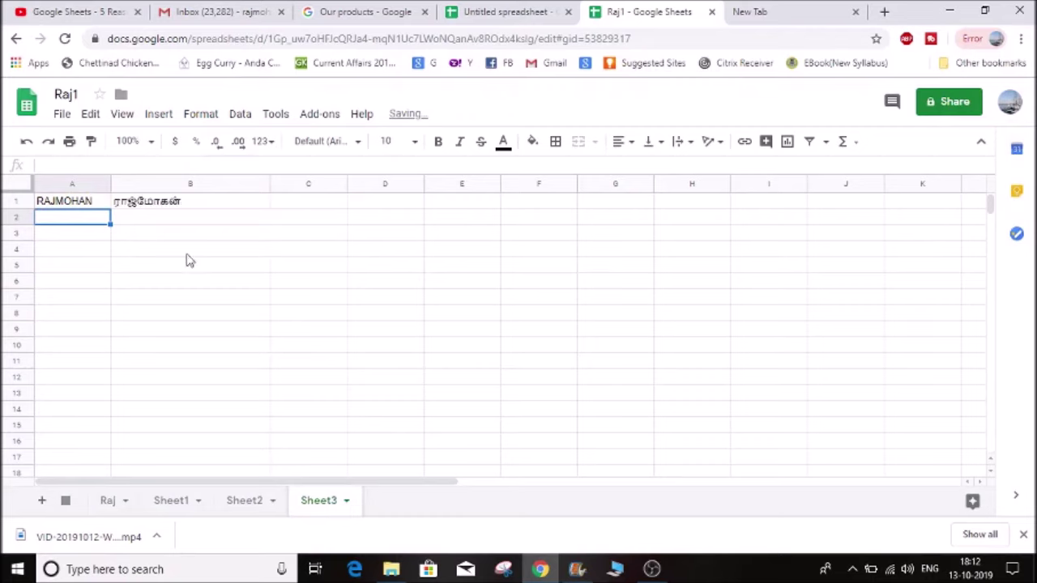
click(169, 220)
Type 'How are you' in A2 and copy B1's translation formula into B2.
click(70, 222)
text(How are)
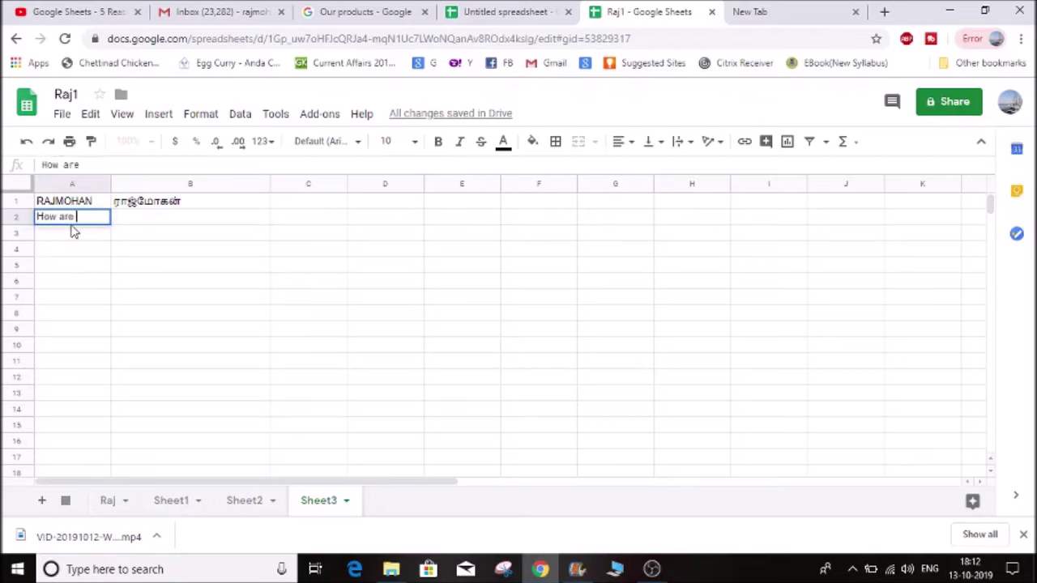
text(you)
key(Tab)
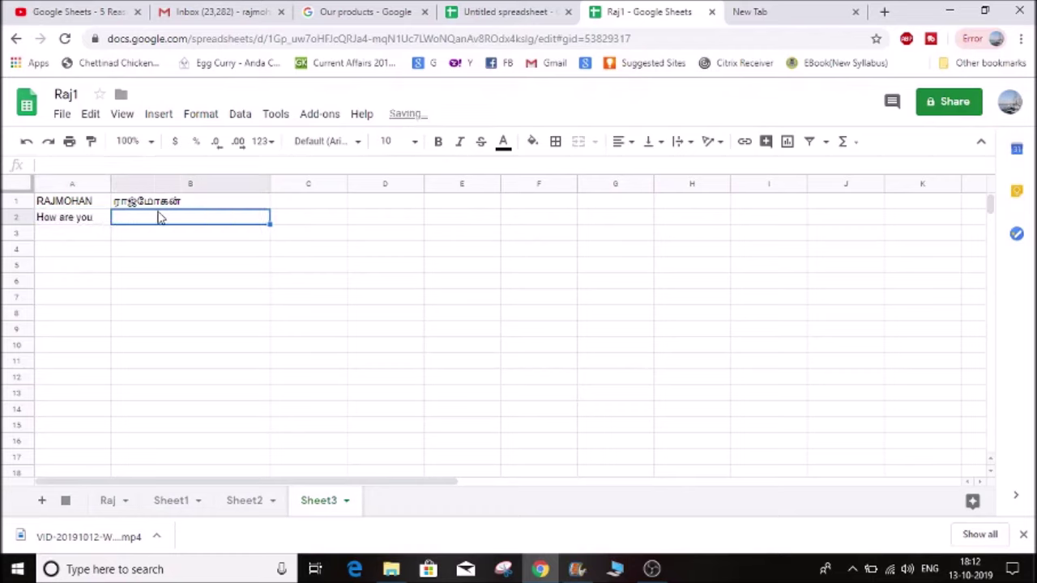
key(Up)
key(ctrl+c)
key(Down)
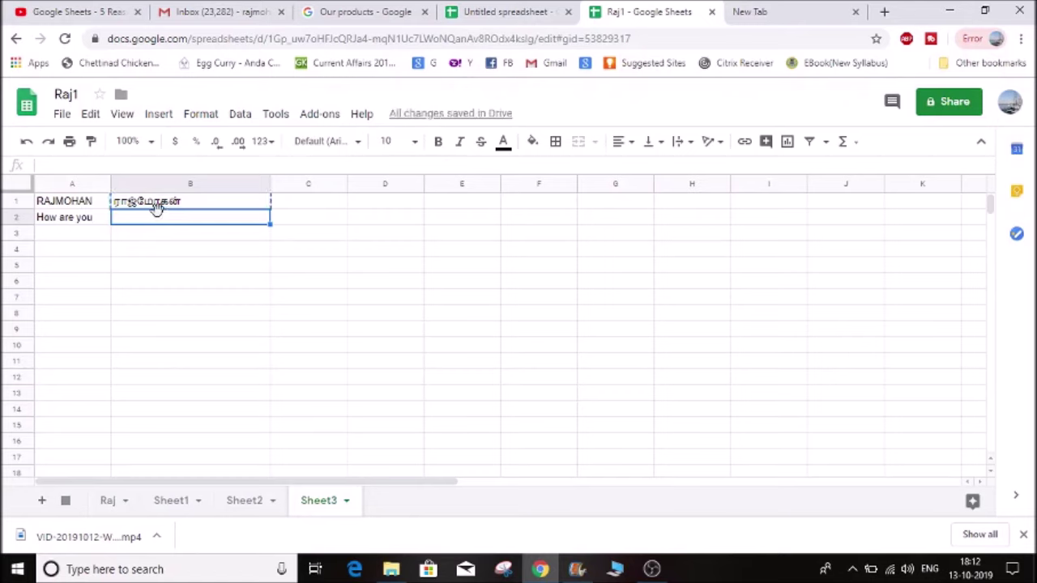
key(ctrl+v)
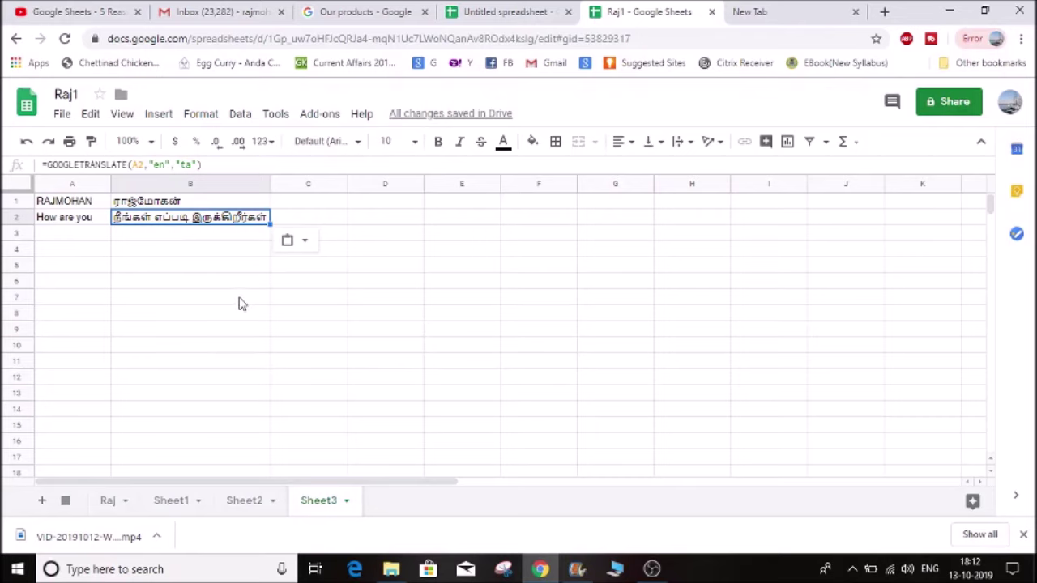
Select B4 and begin a GOOGLEFINANCE stock price formula with =go.
click(213, 270)
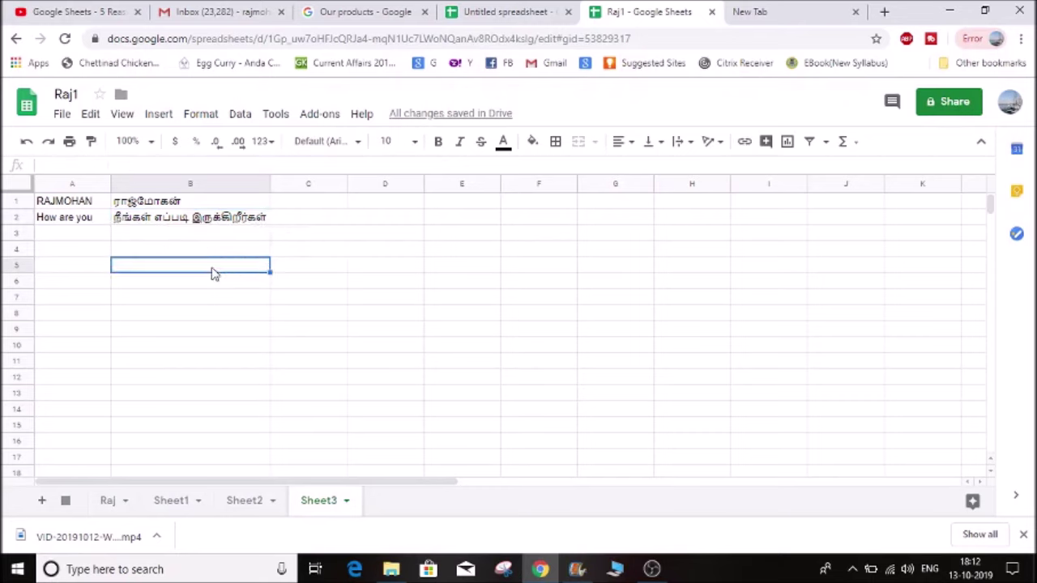
click(184, 257)
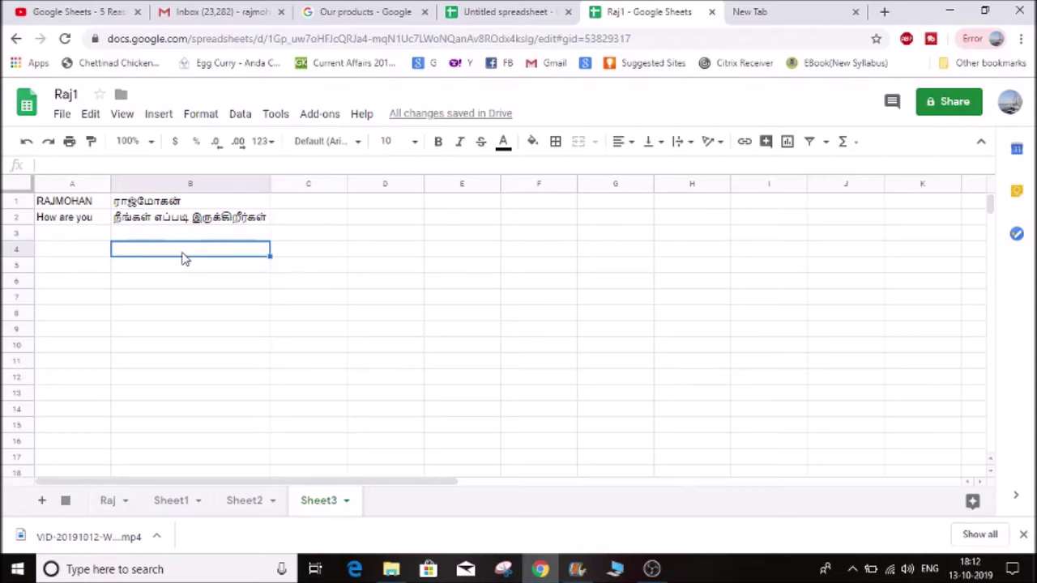
text(=)
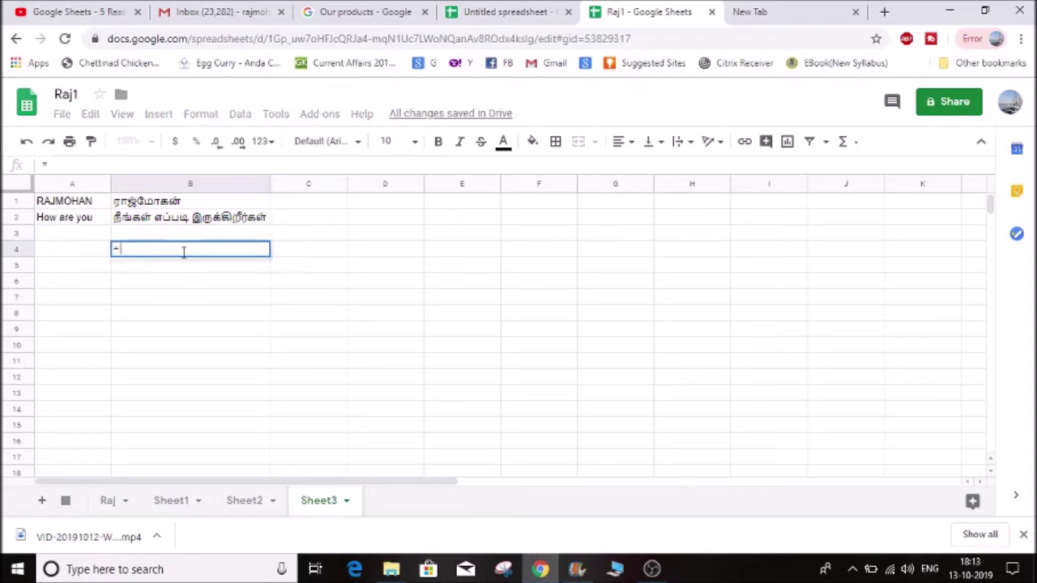
text(go)
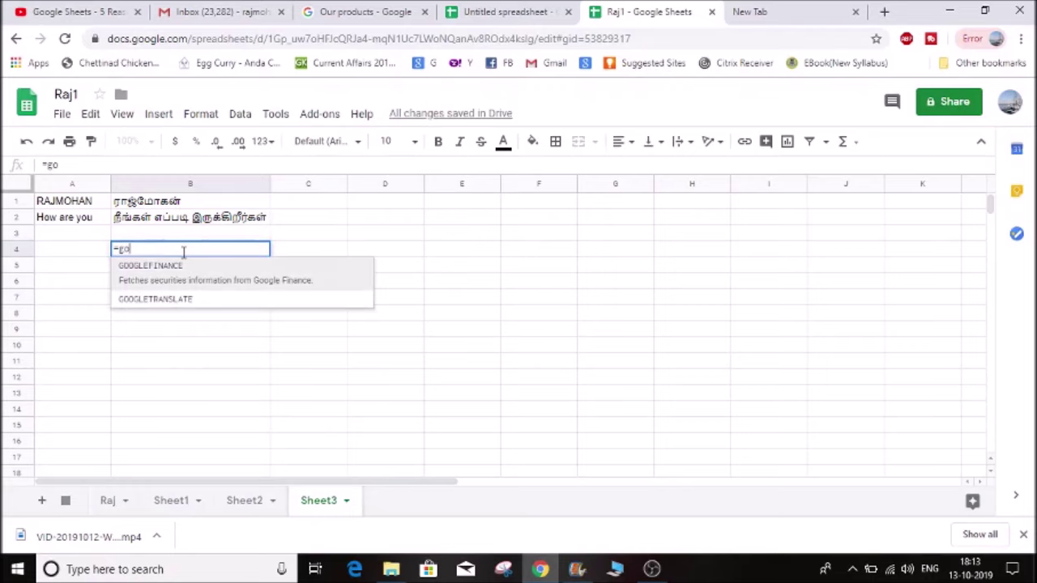
Complete =GOOGLEFINANCE("GOOG","PRICE") in B4 so it shows 1215.45.
key(Tab)
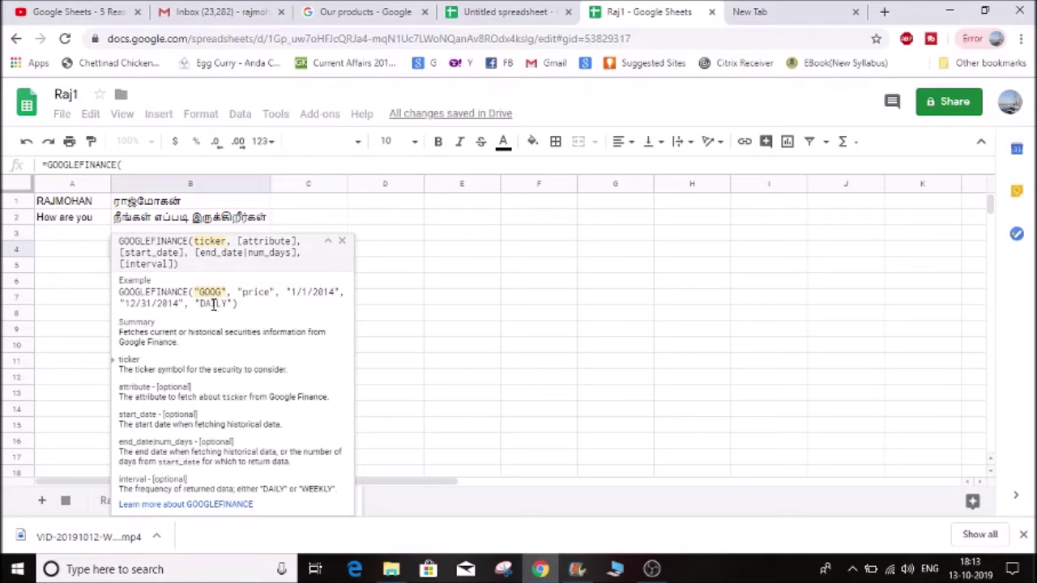
text(")
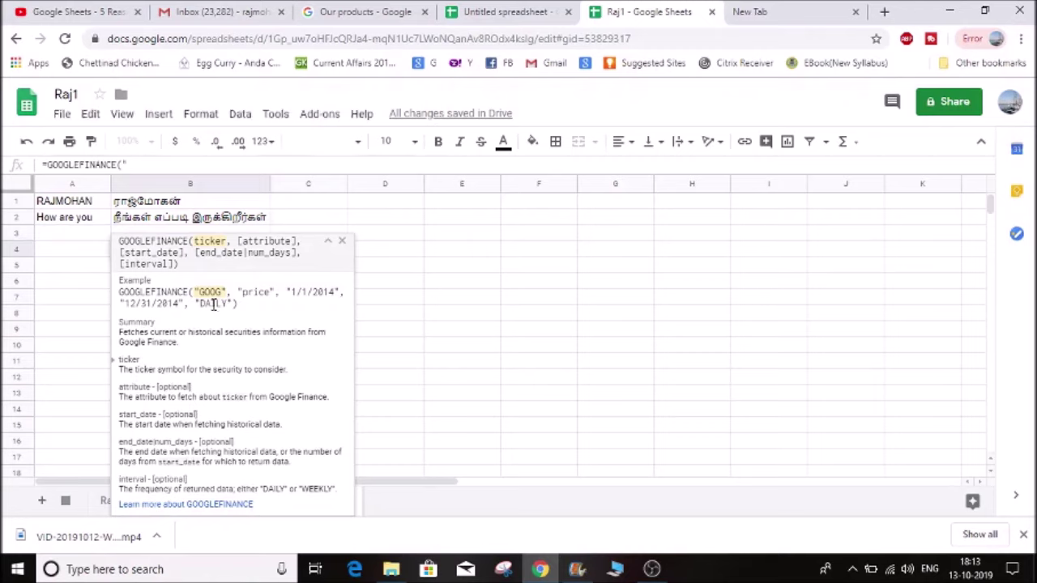
text(GOOG")
text(,)
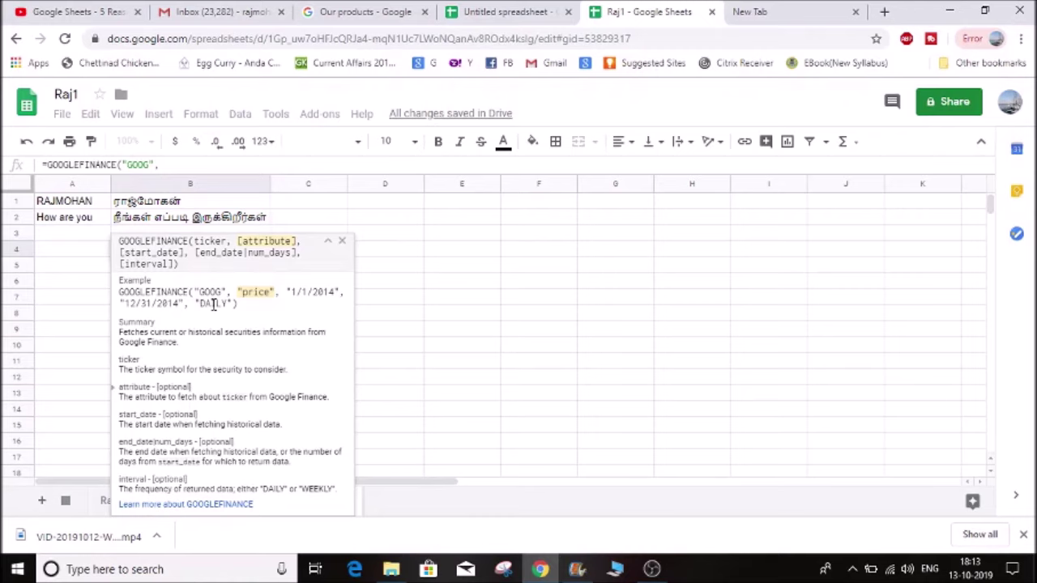
text("P)
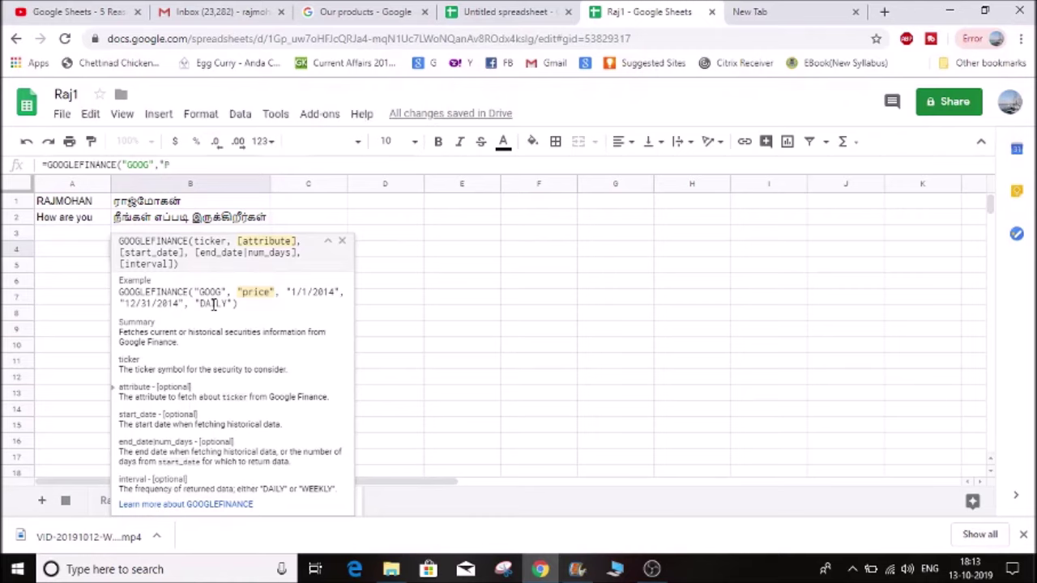
text(RICE)
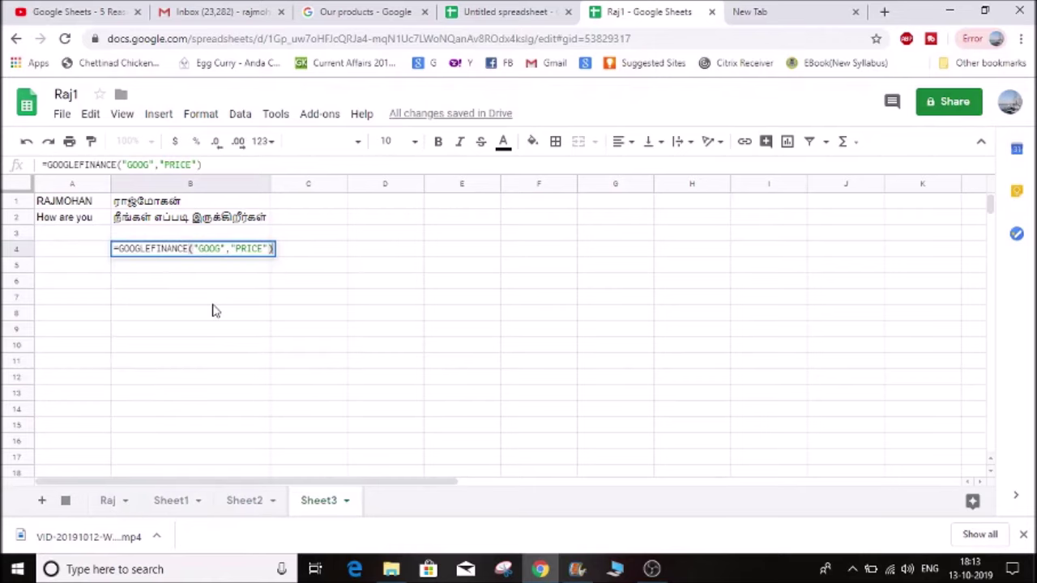
key(Return)
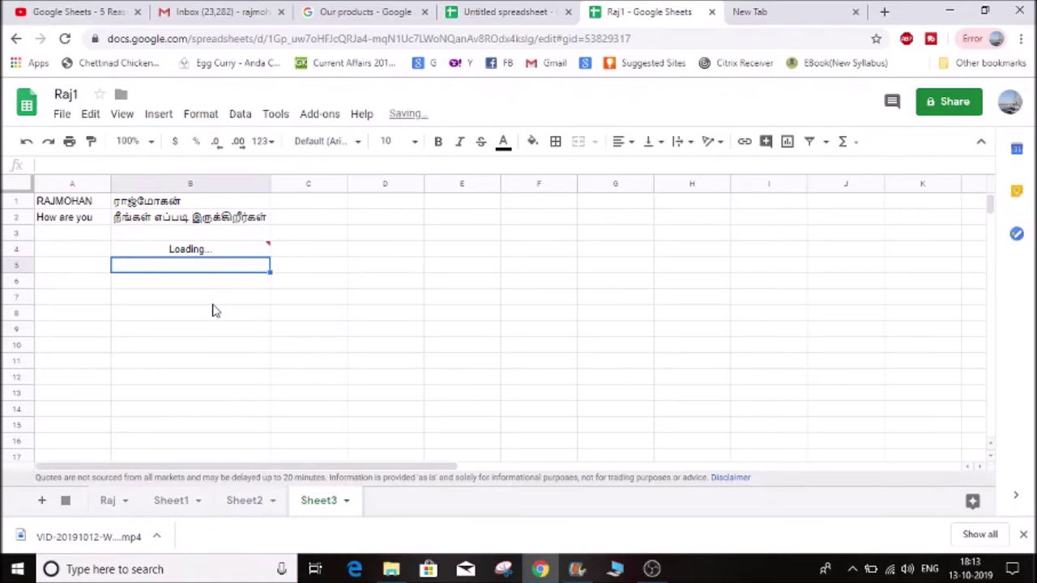
key(Up)
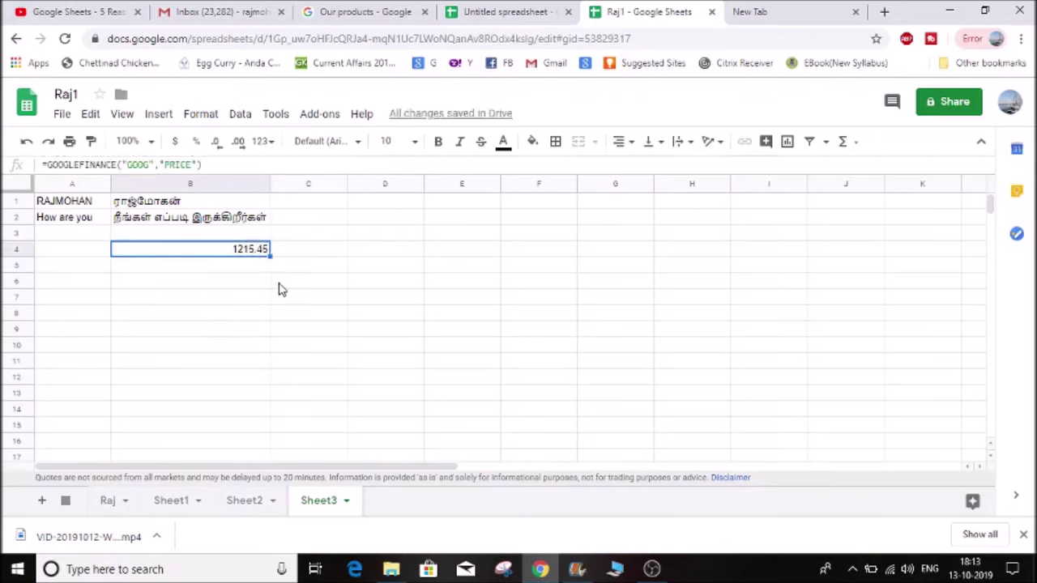
click(220, 268)
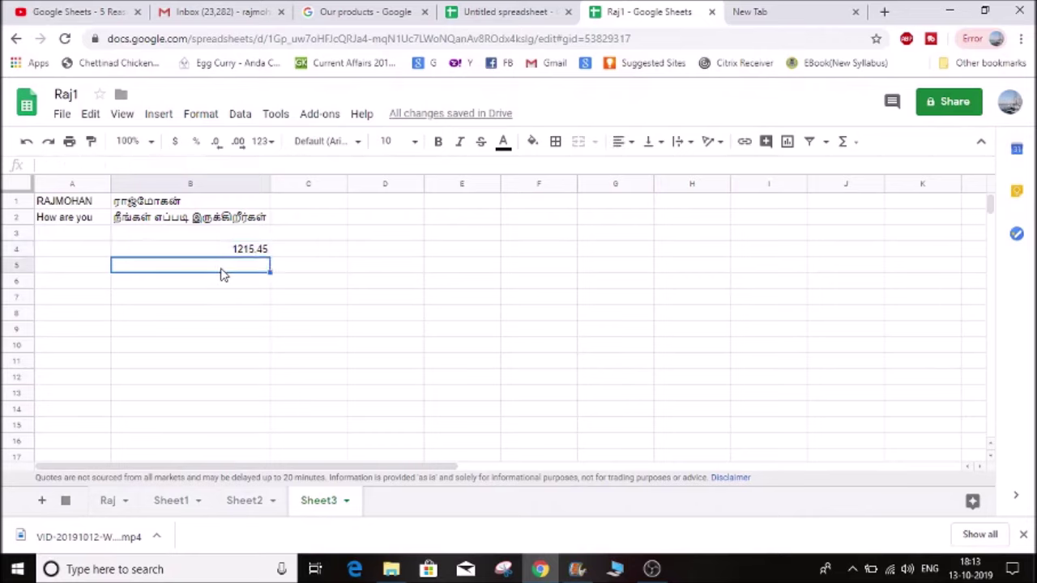
Copy the GOOG price formula from B4 into B5.
click(229, 255)
click(238, 266)
text(=INF)
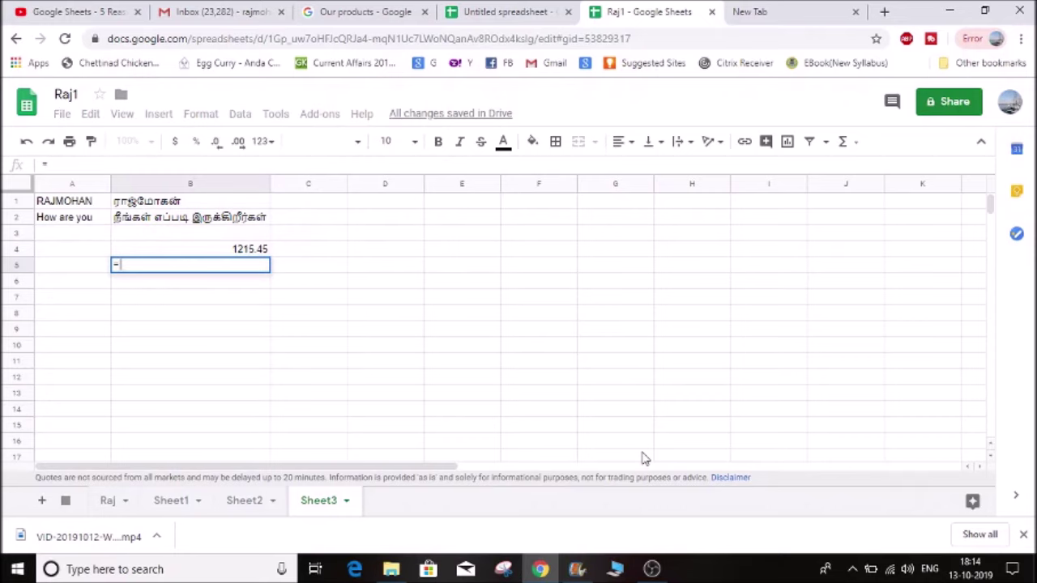
key(BackSpace)
key(BackSpace)
key(BackSpace)
key(BackSpace)
key(Up)
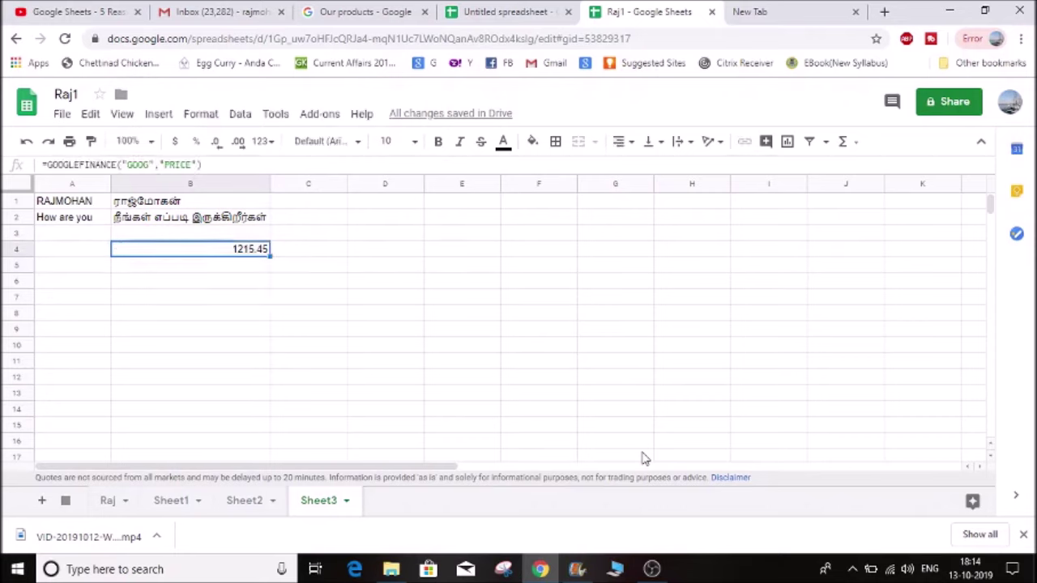
key(ctrl+c)
key(Down)
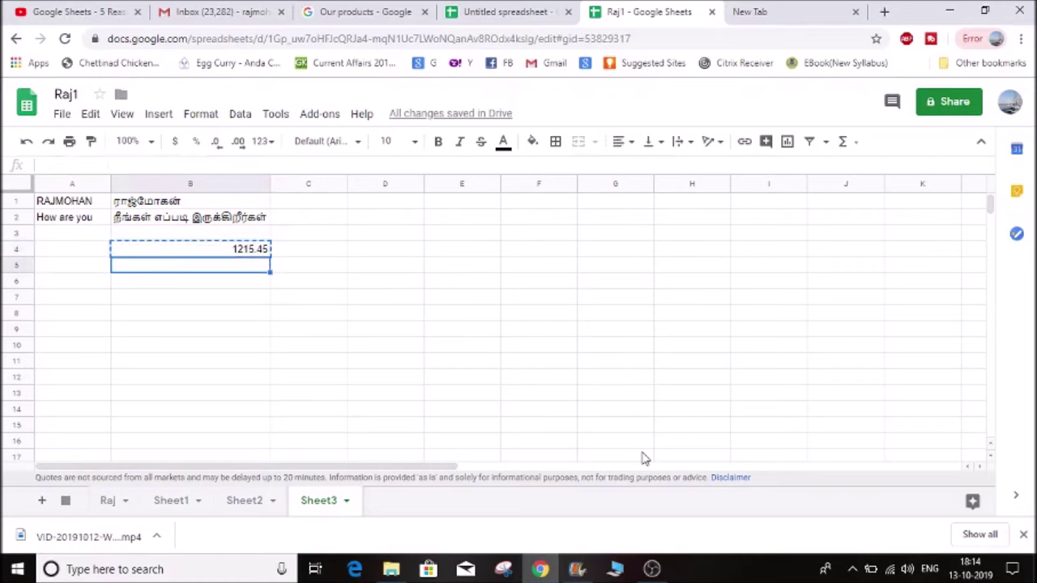
key(ctrl+v)
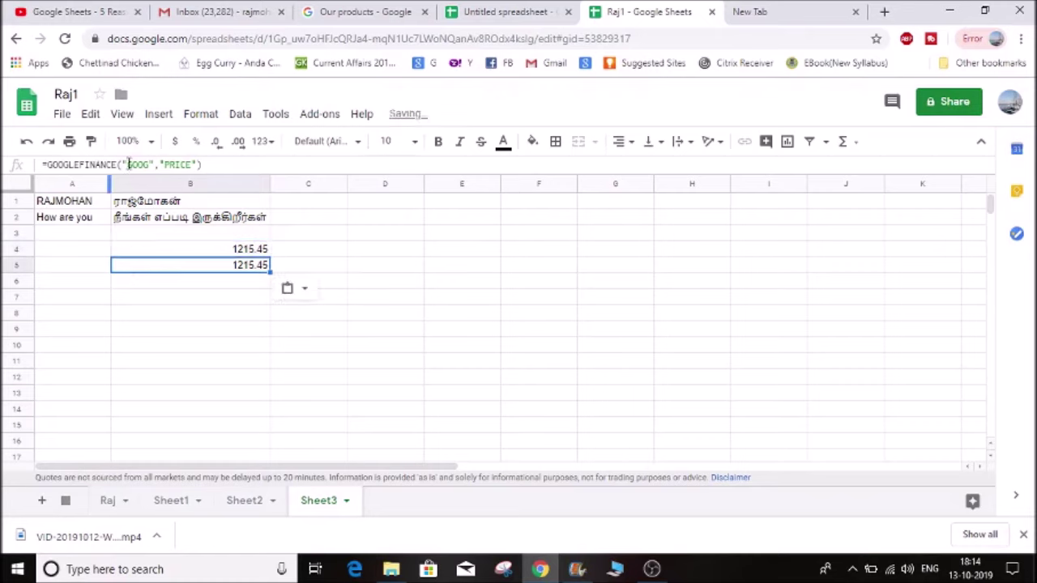
Edit B5's formula to =GOOGLEFINANCE("INFY","PRICE"), showing 10.97.
click(130, 165)
key(End)
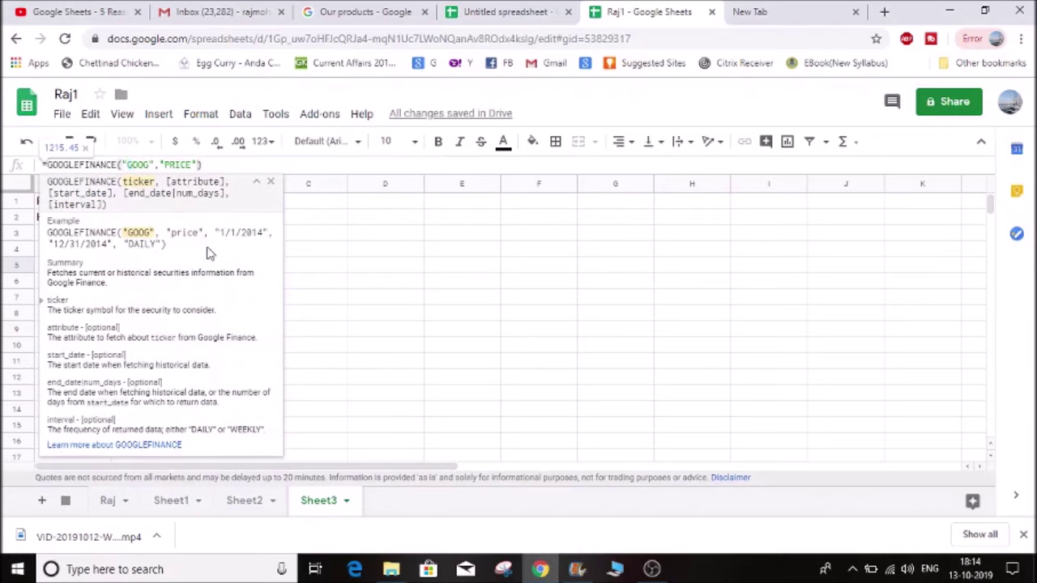
click(127, 164)
key(Delete)
key(Delete)
key(Delete)
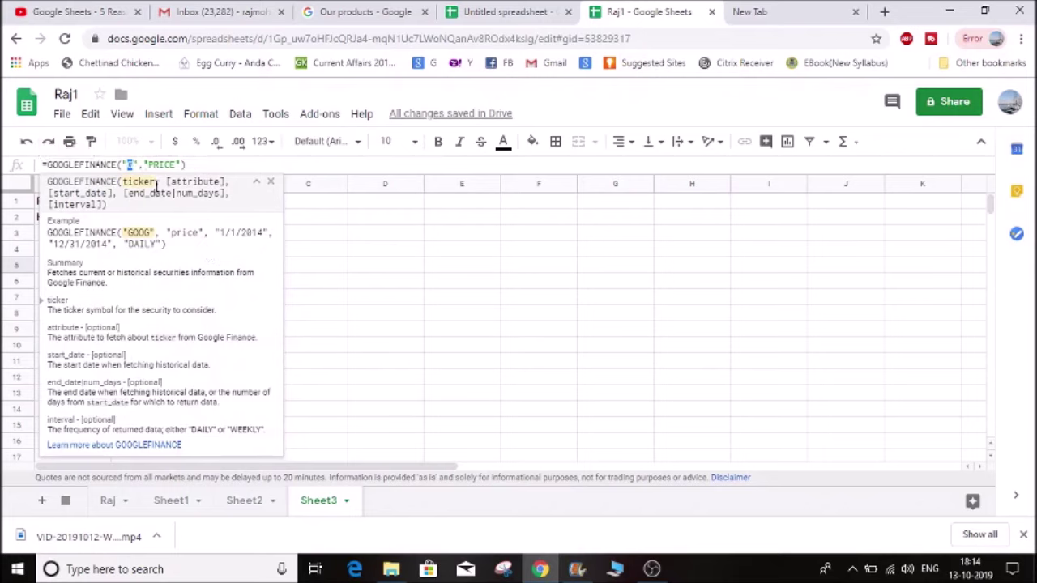
text(INFY)
key(Delete)
text(,)
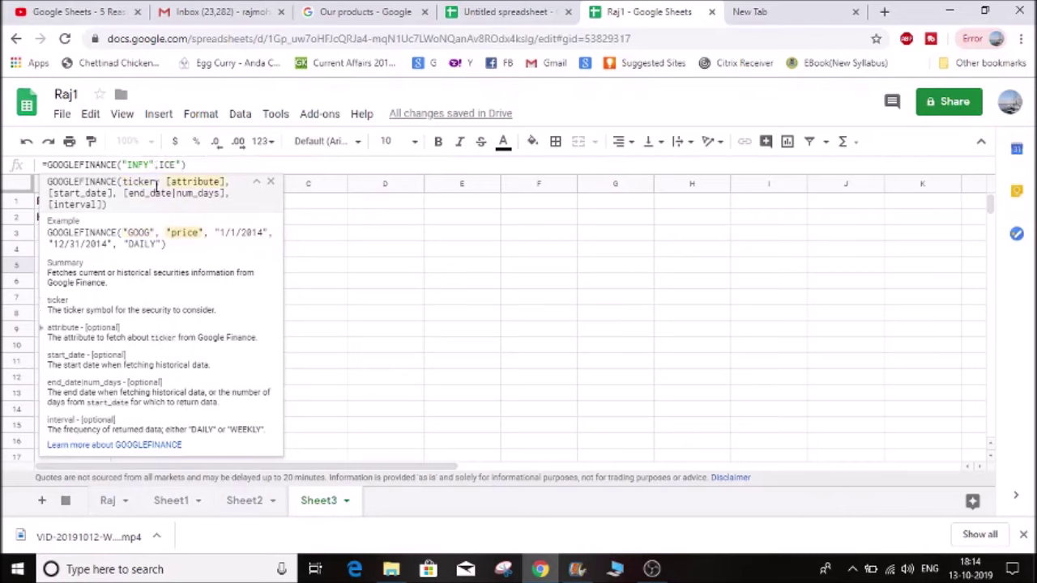
key(shift+End)
text("PRICE)
text("))
key(Return)
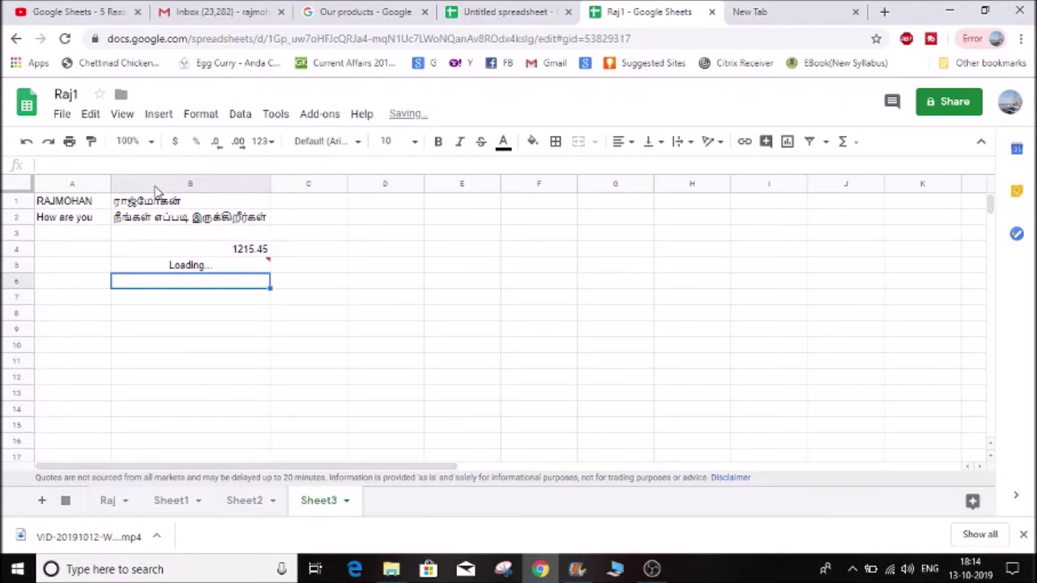
key(Up)
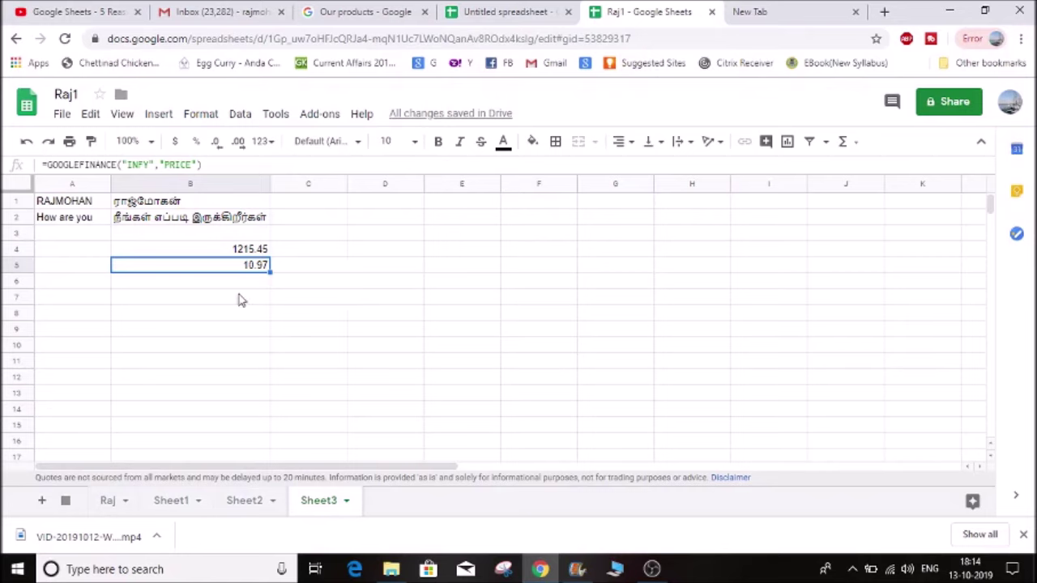
click(158, 164)
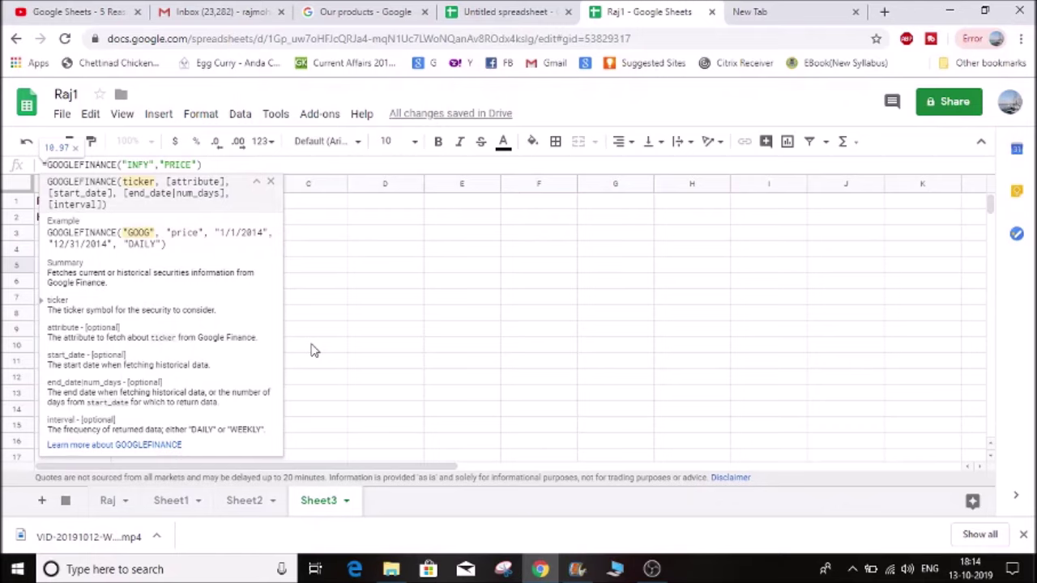
Enter =GOOGLEFINANCE("RELIANCE","PRICE") in B6 via the function suggestion, showing 1350.1.
click(340, 301)
click(228, 270)
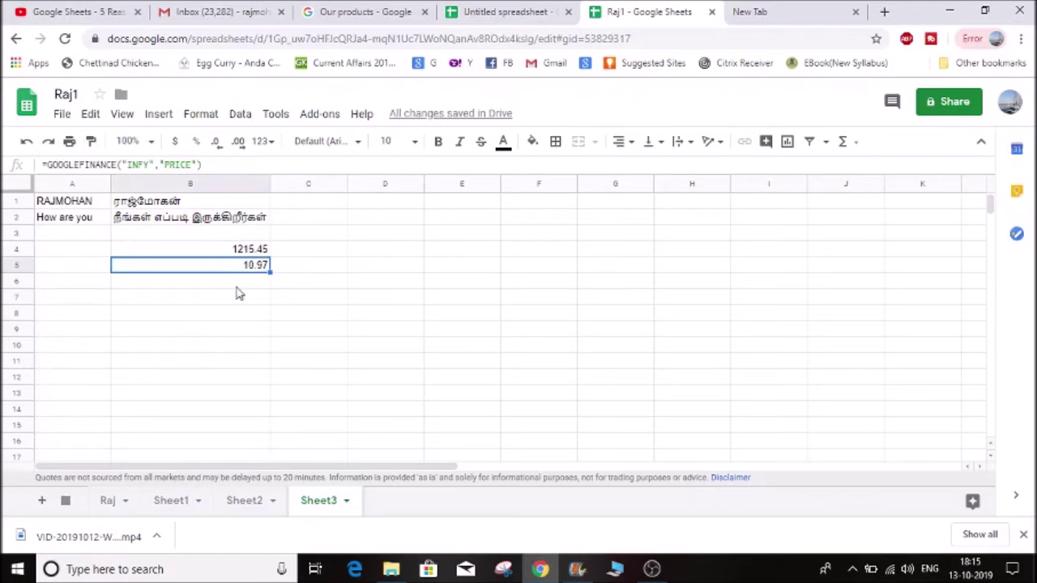
click(236, 285)
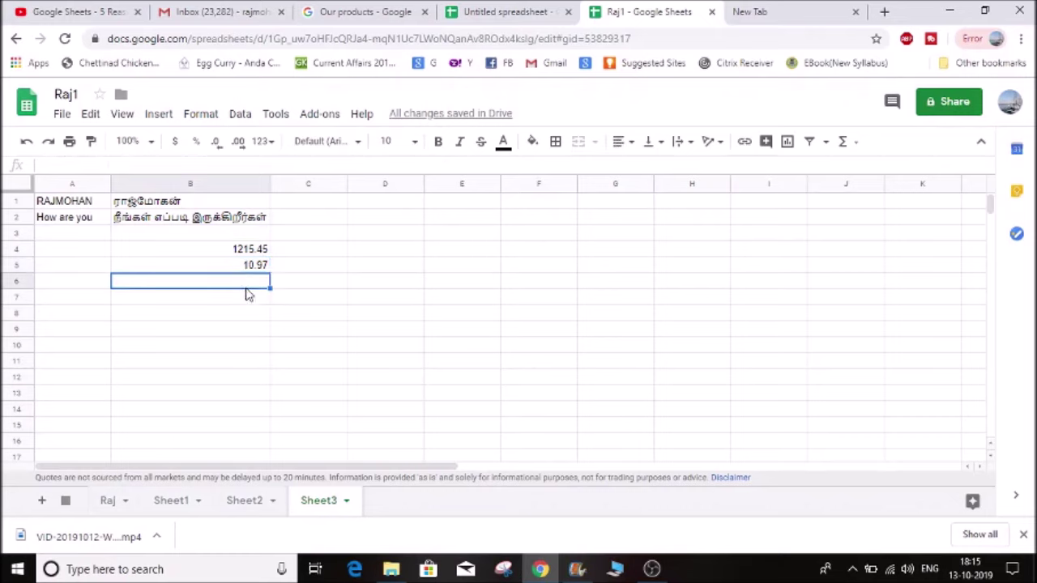
text(=goog)
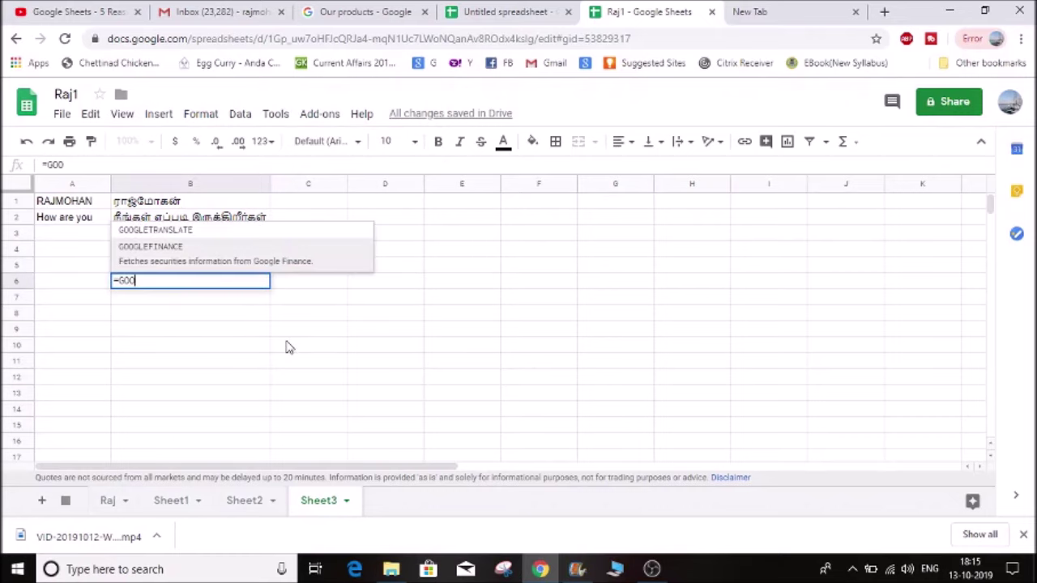
key(Tab)
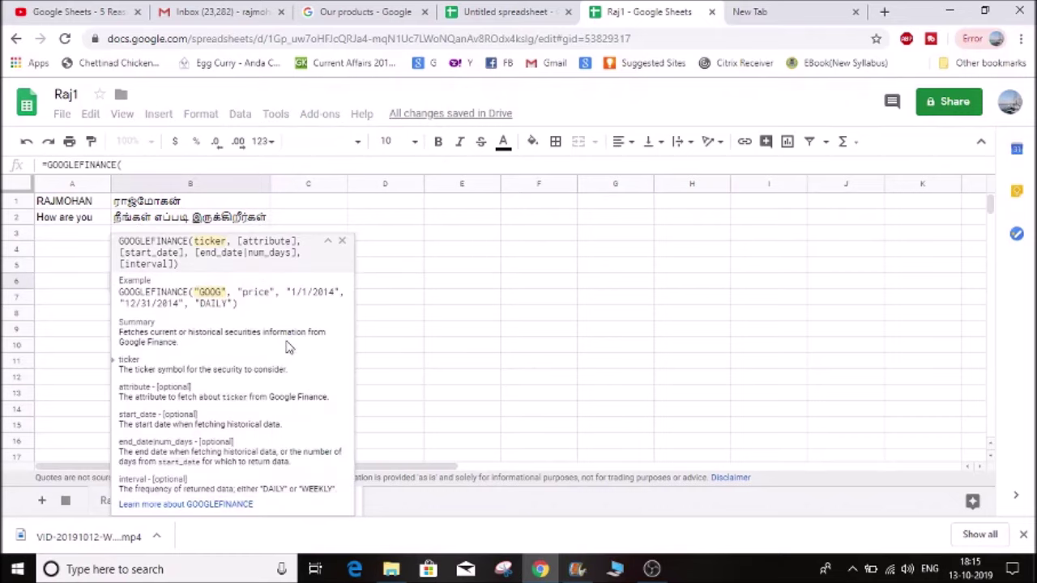
text(")
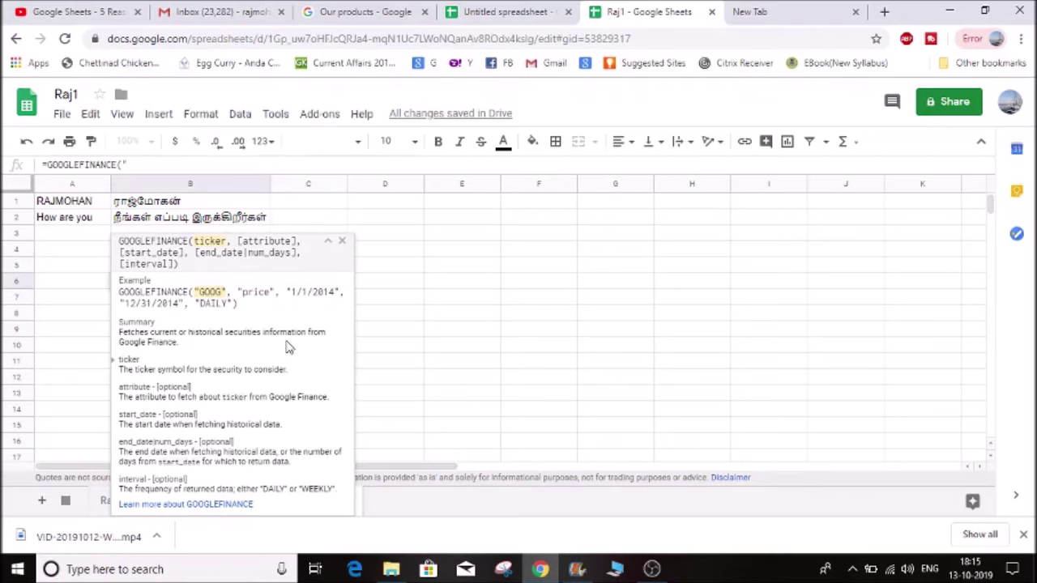
text(RELIANCE)
text(,)
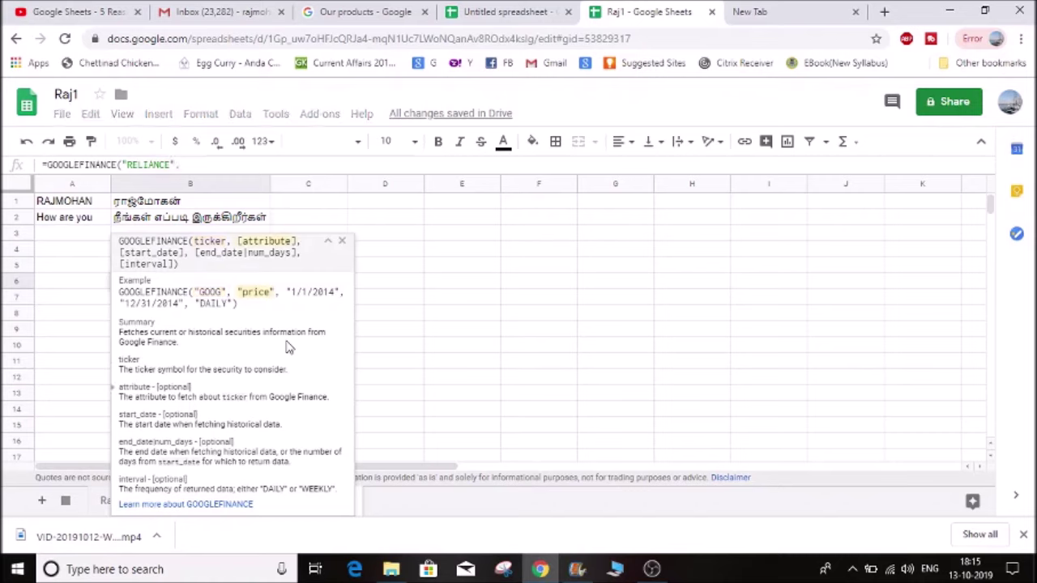
text("PRICE)
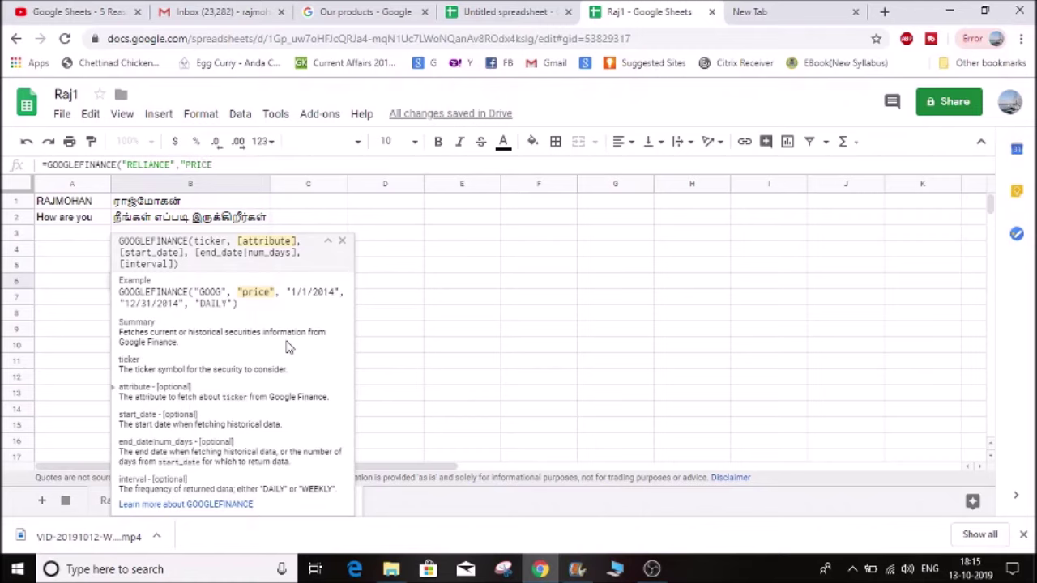
text())
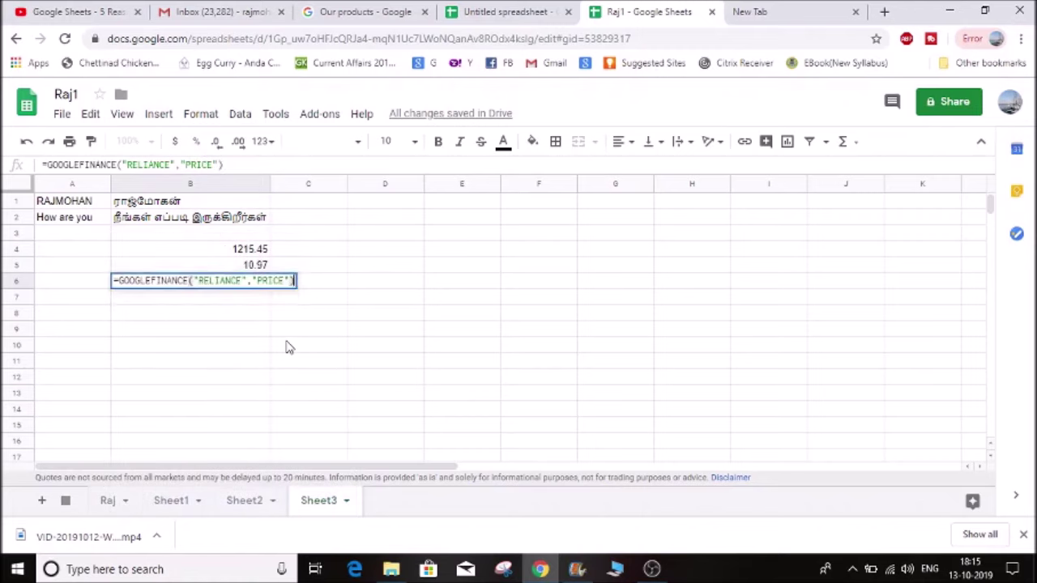
key(Return)
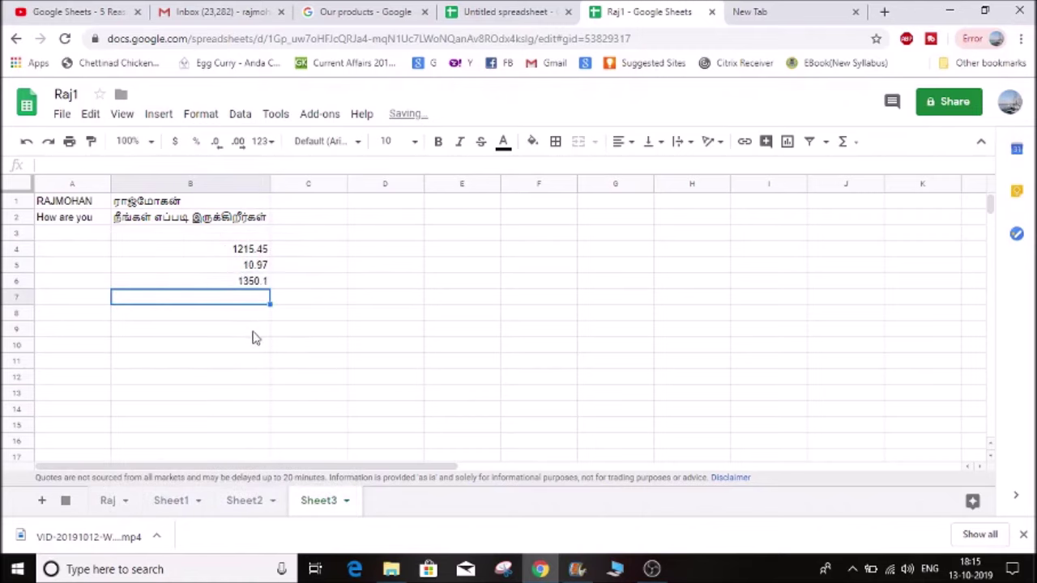
click(231, 282)
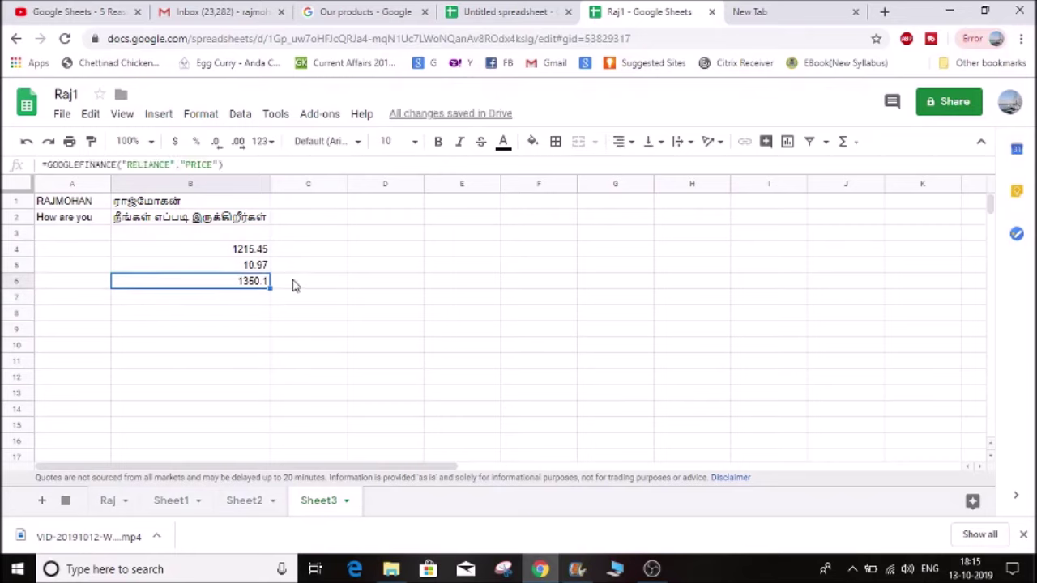
click(83, 288)
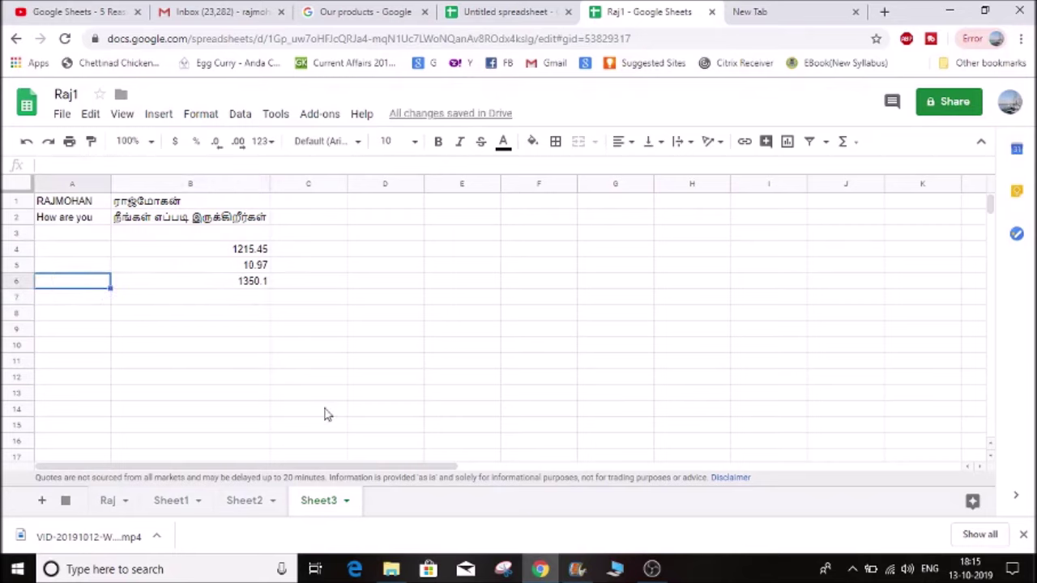
Label cell A6 'Rel' for the RELIANCE row.
text(Rele)
key(BackSpace)
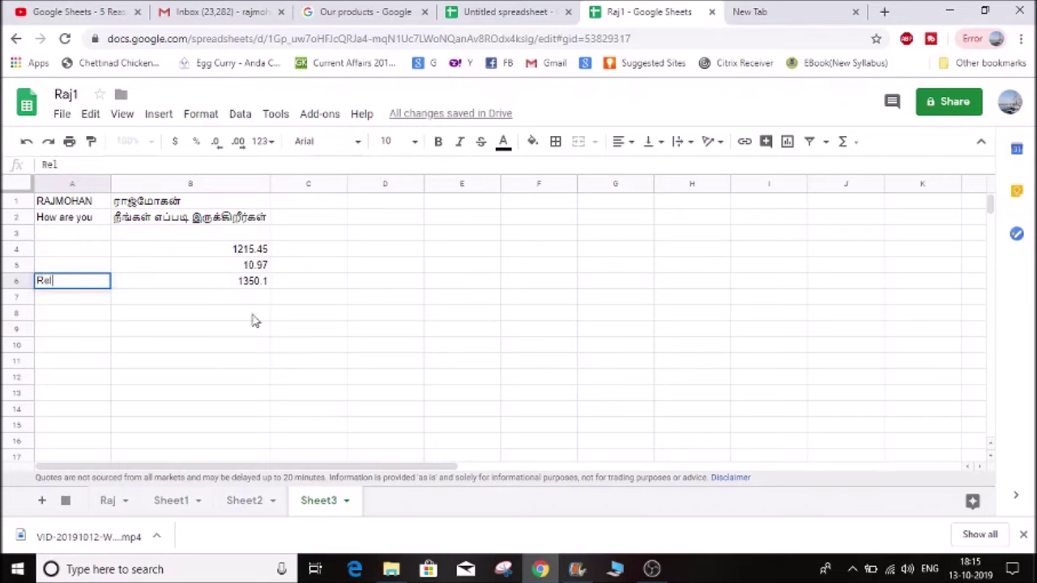
click(244, 285)
click(270, 306)
click(249, 285)
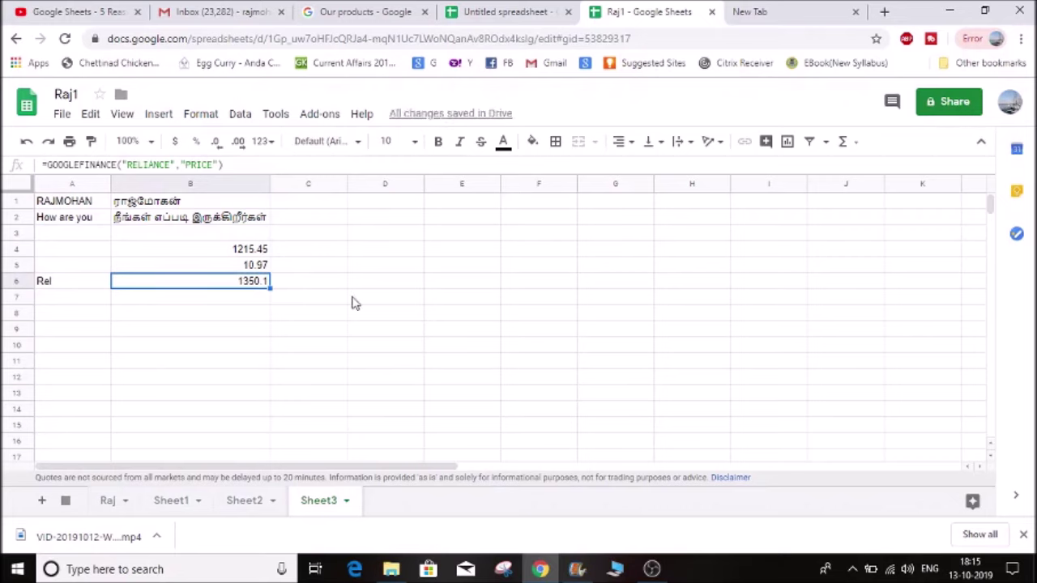
Give cell F6 a red fill colour.
click(345, 272)
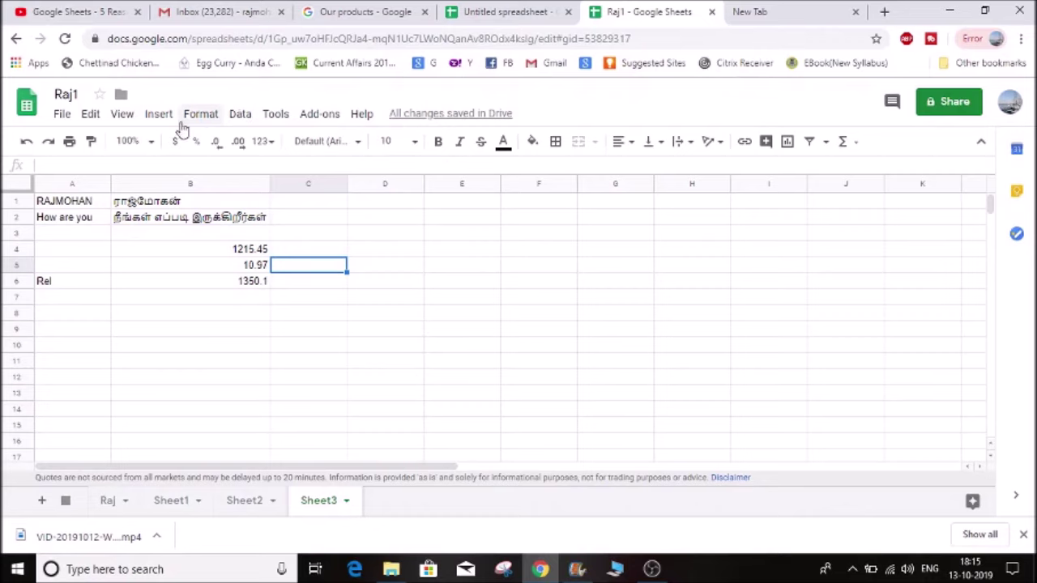
click(397, 234)
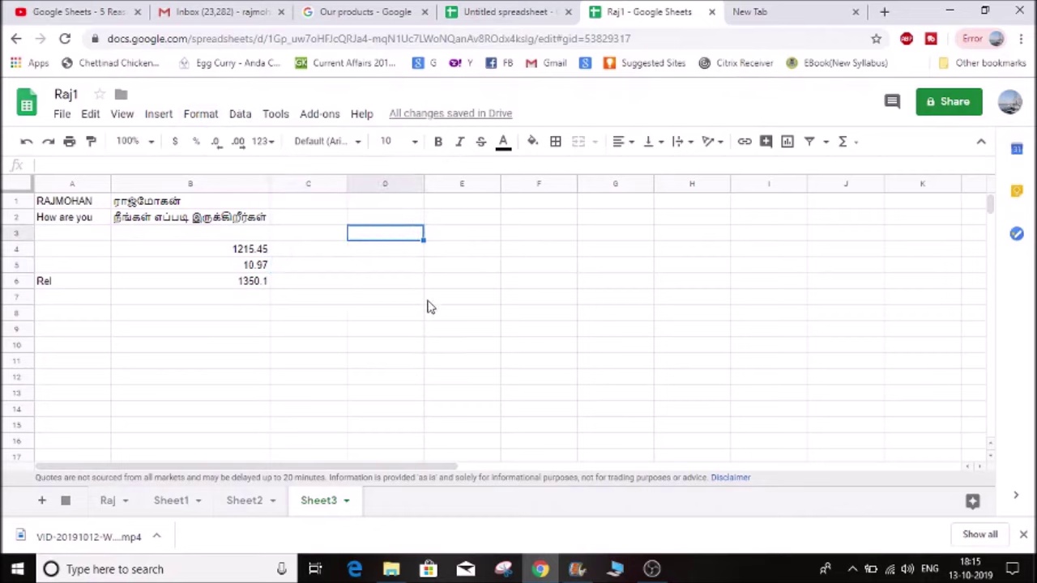
click(528, 280)
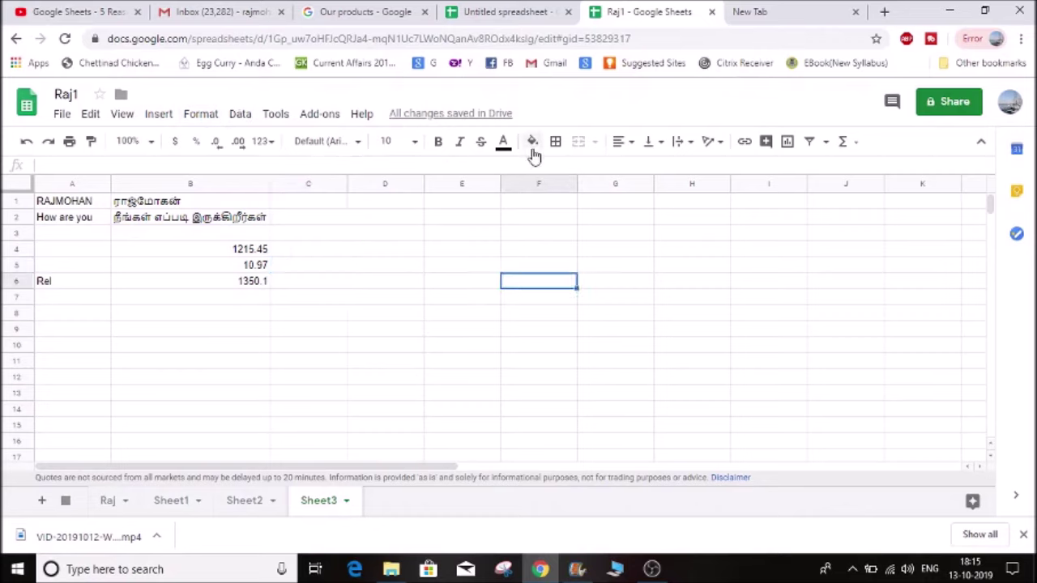
click(533, 141)
click(555, 214)
click(532, 330)
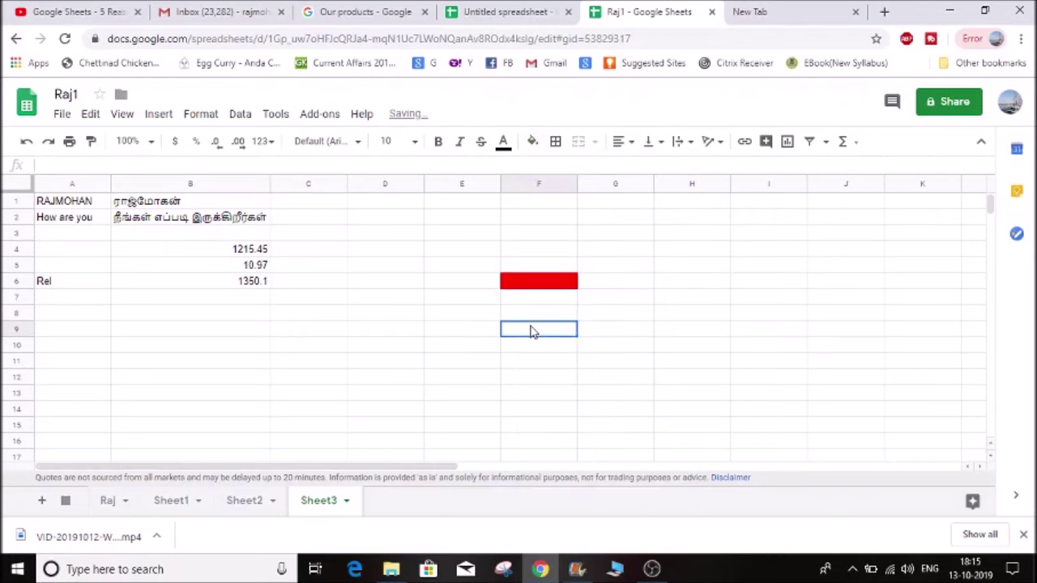